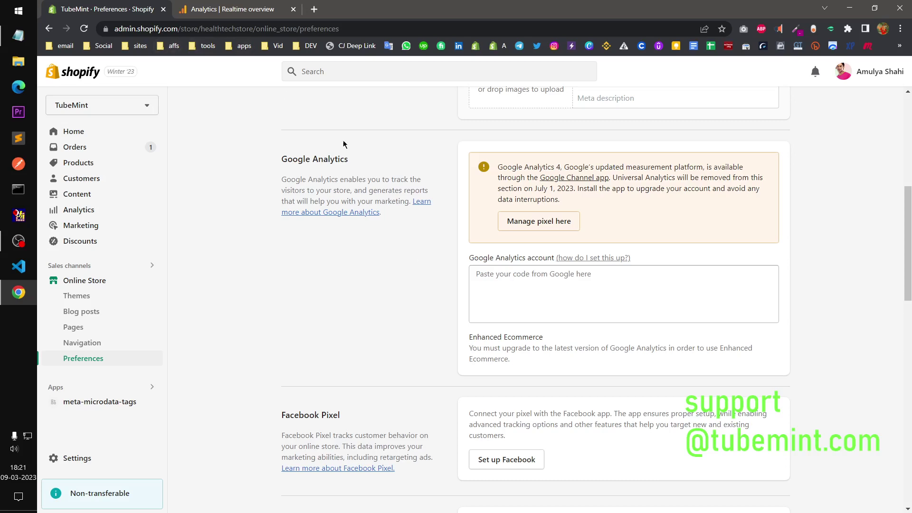
Glance at Analytics, then return to Shopify Preferences and highlight the Google Analytics 4 notice.
click(219, 5)
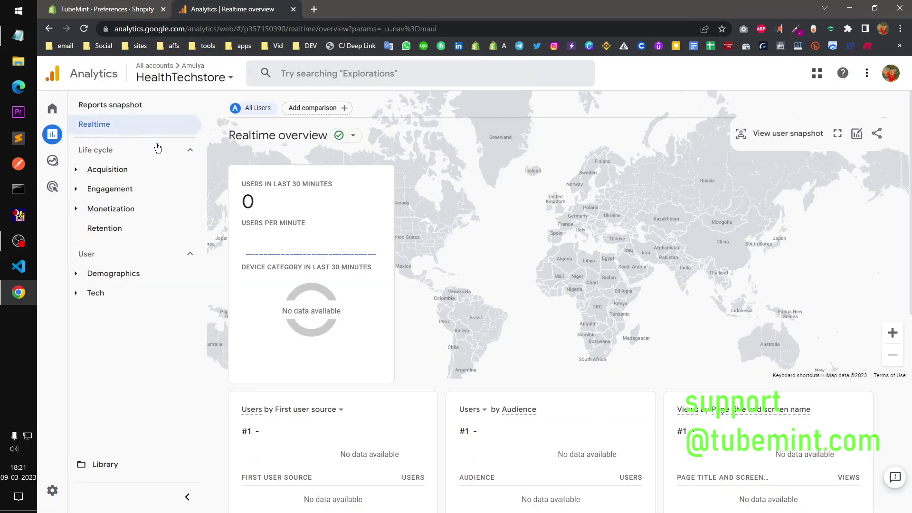
click(105, 9)
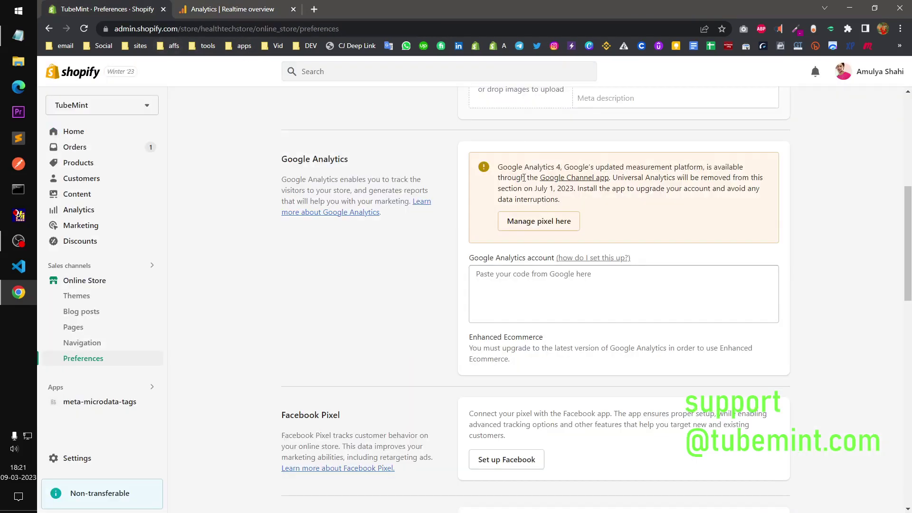
drag(572, 167, 496, 168)
click(383, 279)
Open the live online store in a new tab, scroll through it, and close it.
scroll(266, 300, up, 7)
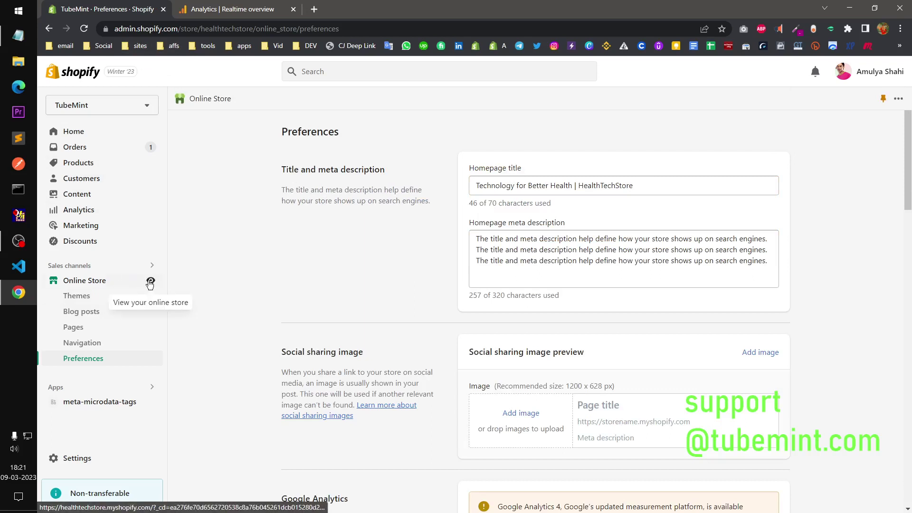
right_click(150, 284)
click(200, 288)
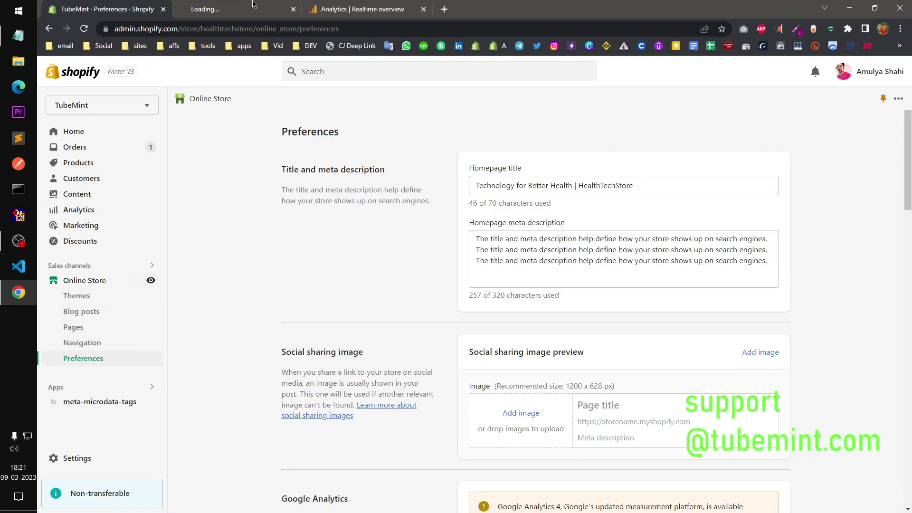
click(273, 12)
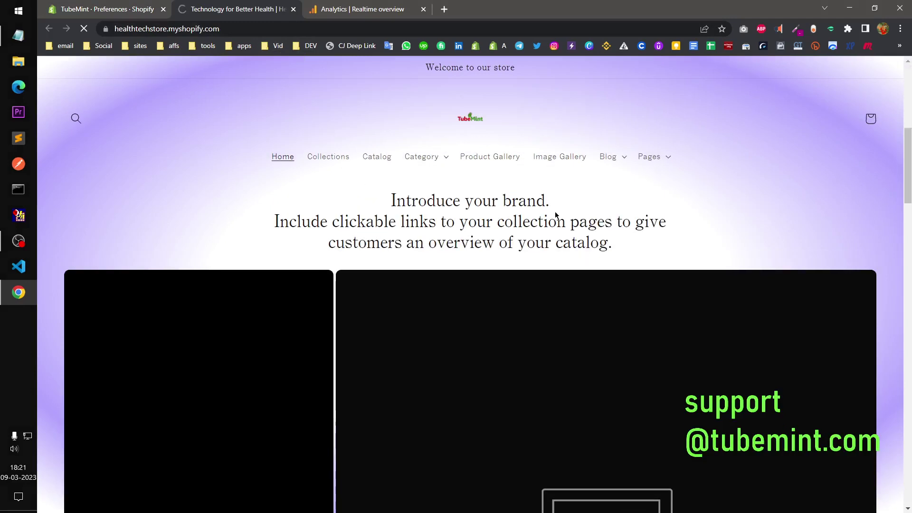
scroll(554, 211, down, 5)
scroll(555, 211, down, 8)
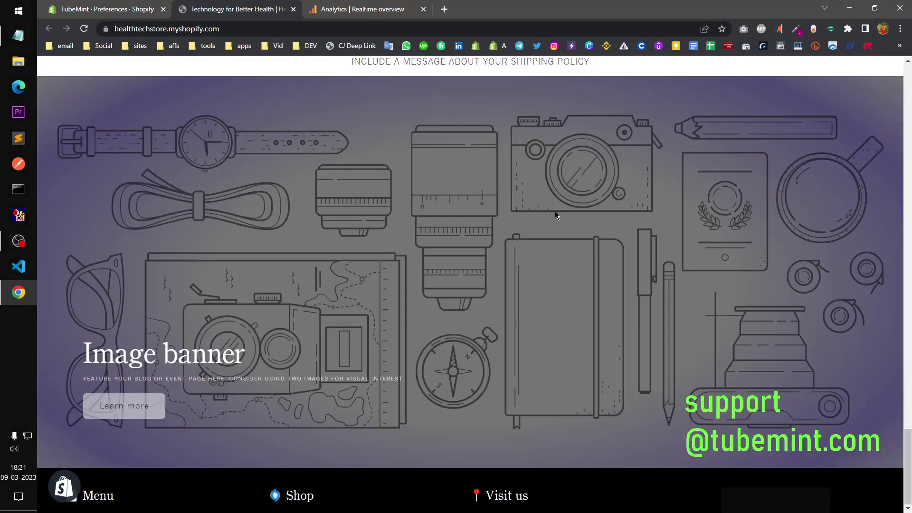
scroll(556, 215, down, 6)
scroll(556, 215, up, 20)
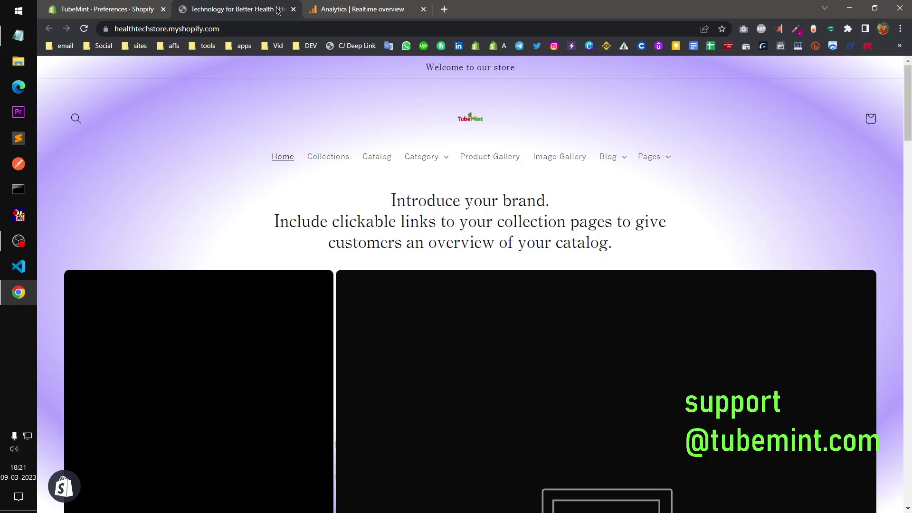
click(293, 9)
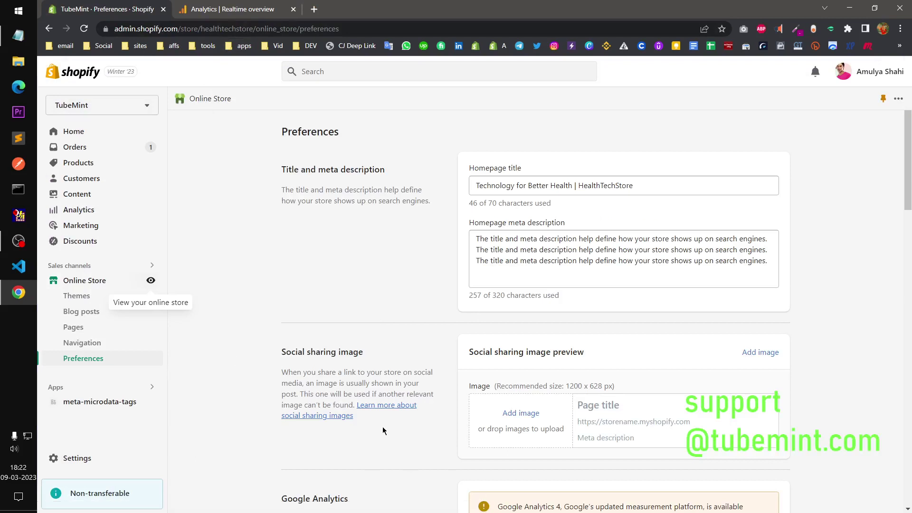
Go to the Analytics Admin page and keep HealthTechstore selected in the property picker.
click(232, 5)
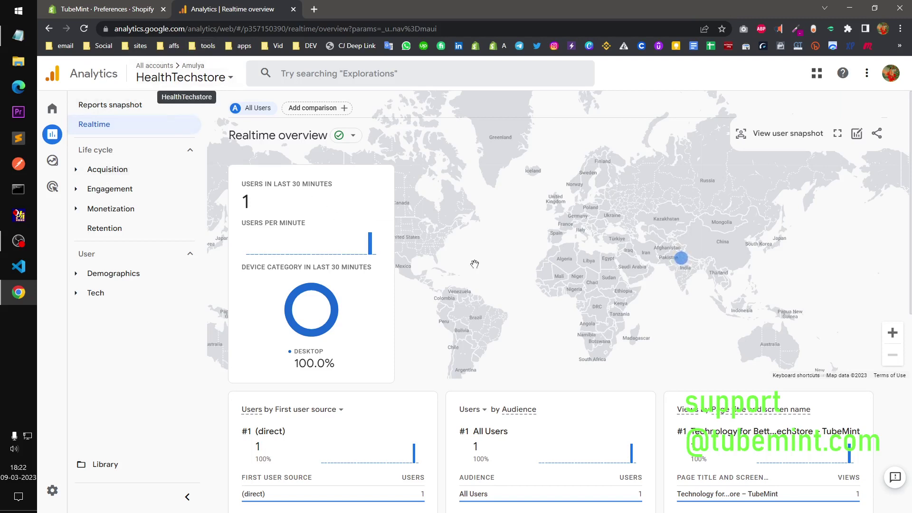
click(59, 493)
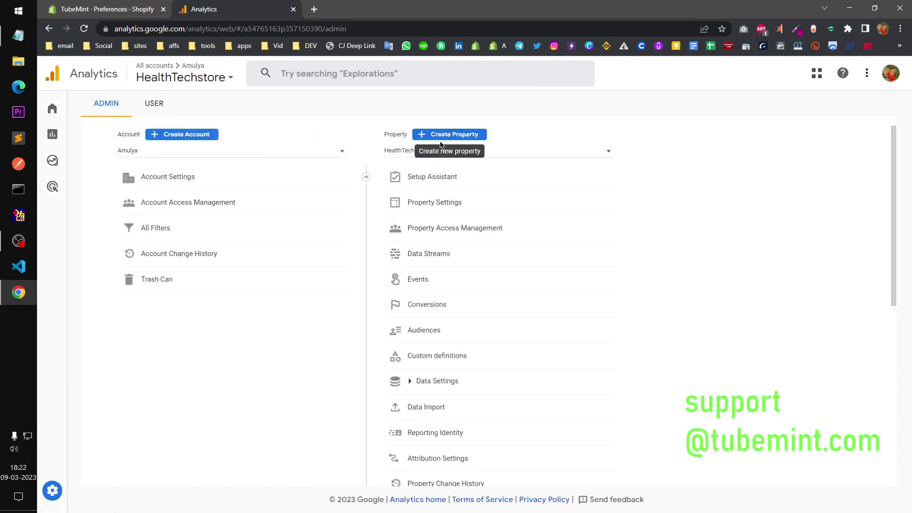
click(184, 76)
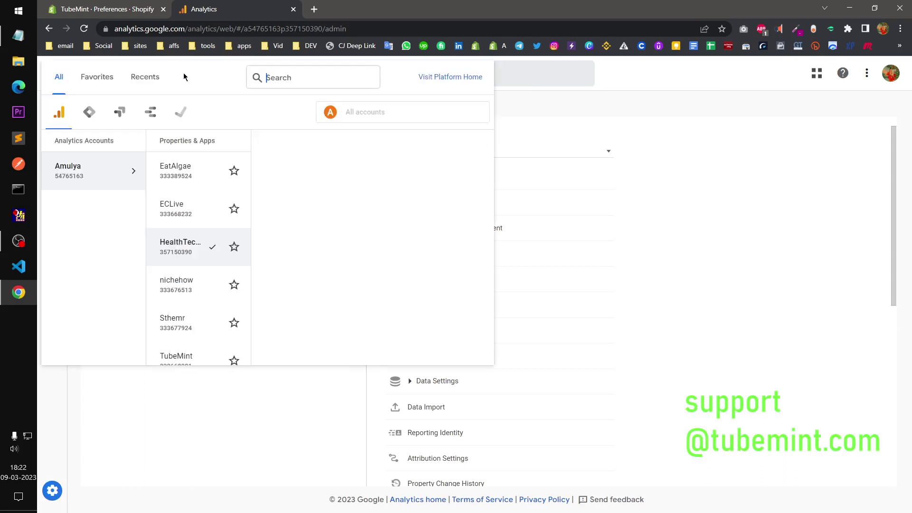
click(199, 446)
mouse_move(53, 135)
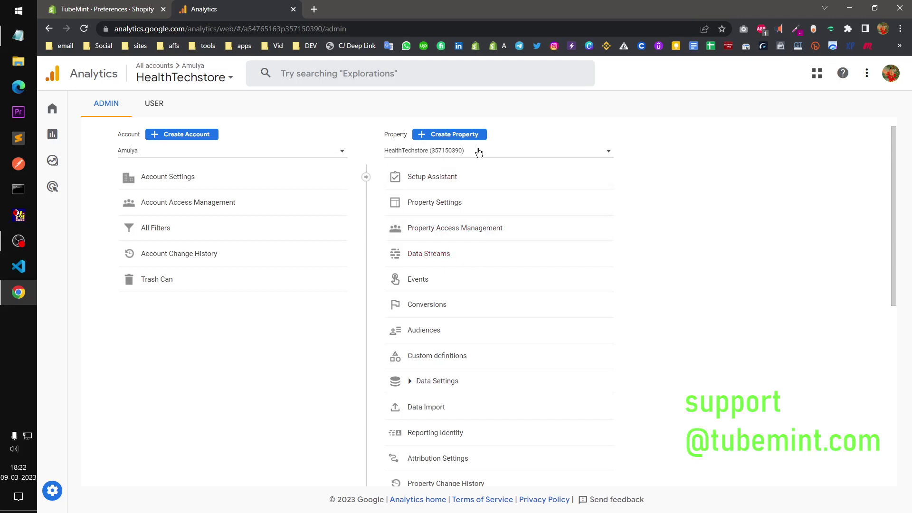
Open the HealthTechStore web stream under Data Streams, read its data-collection-active status, and close it.
click(439, 257)
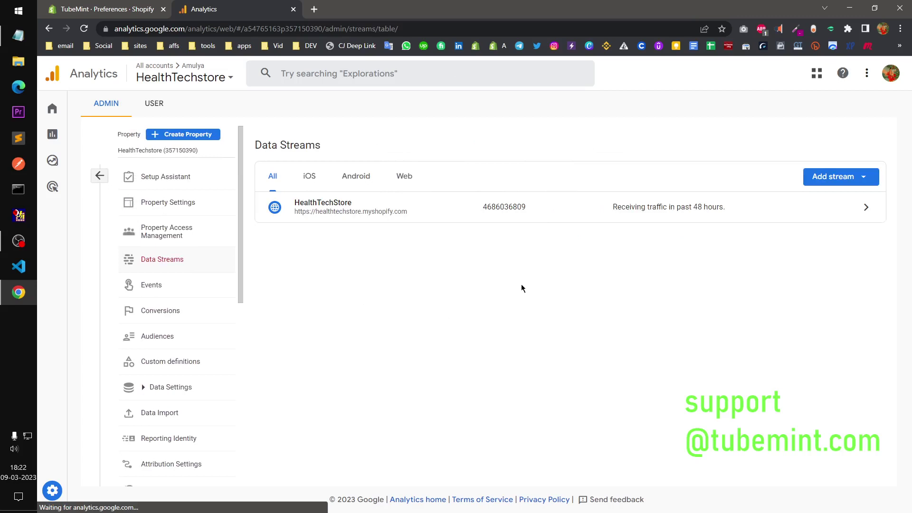
click(406, 176)
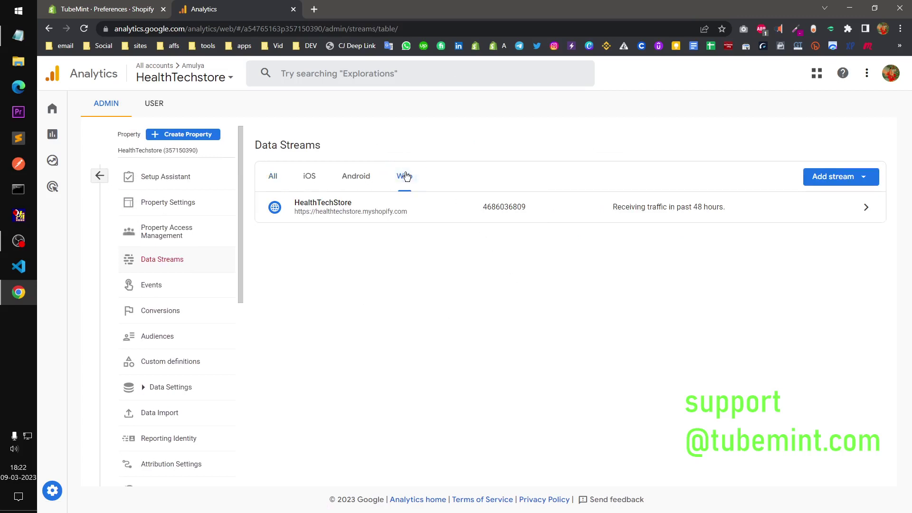
click(697, 213)
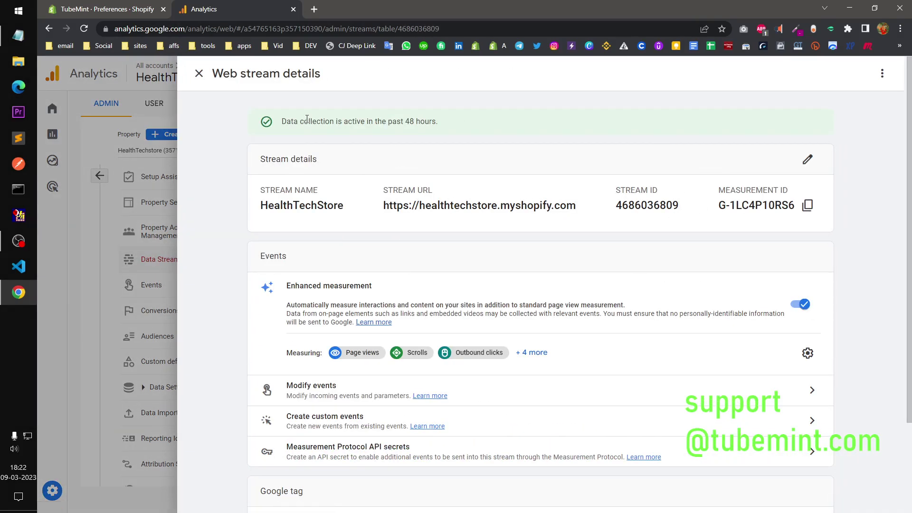
drag(304, 119, 447, 124)
click(452, 125)
drag(282, 122, 438, 123)
click(523, 130)
click(73, 280)
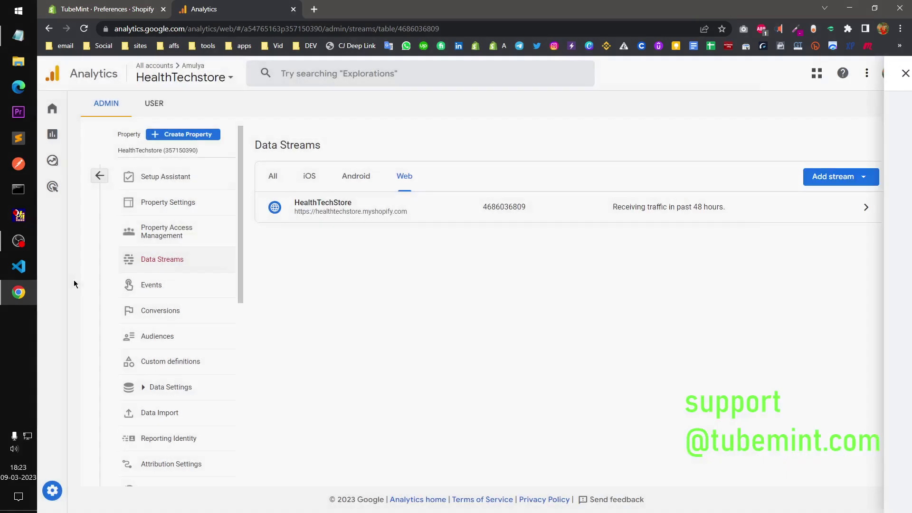
Return to Shopify Preferences and scroll down to the Google Analytics notice, highlighting its text.
click(98, 5)
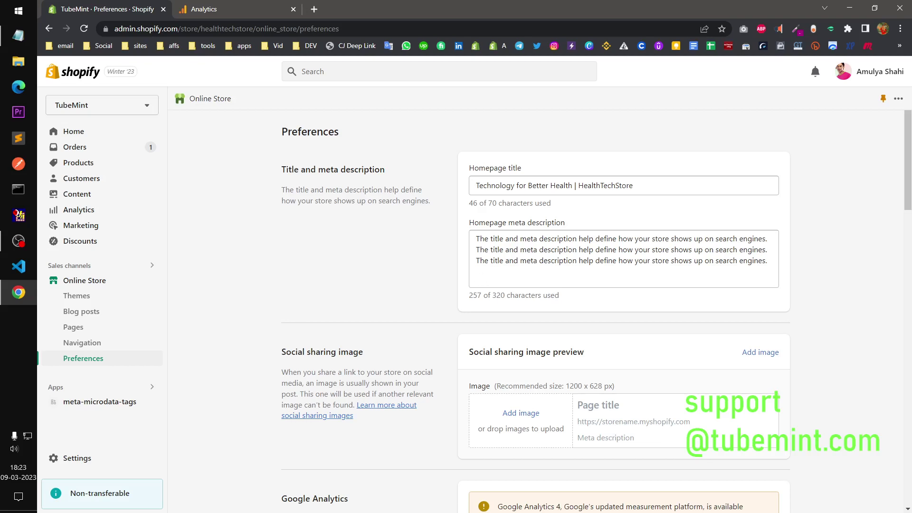
scroll(911, 180, down, 12)
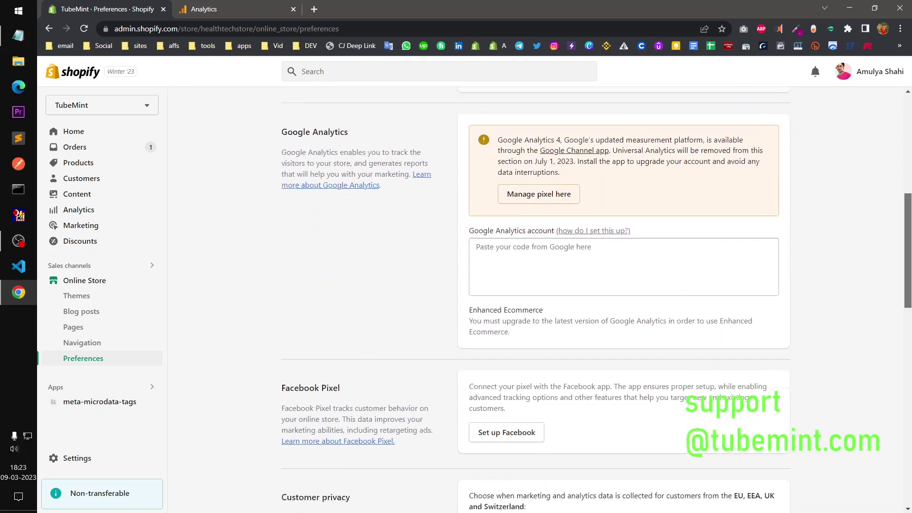
scroll(596, 299, down, 4)
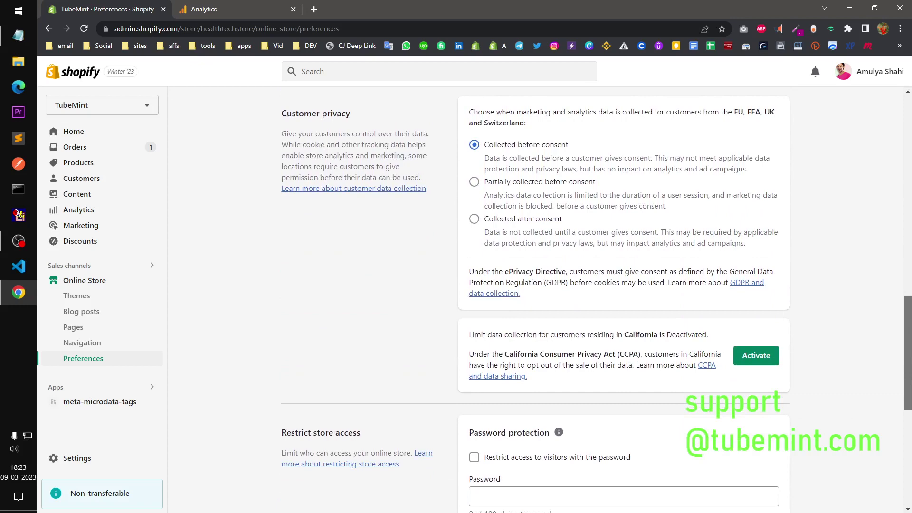
scroll(596, 299, down, 6)
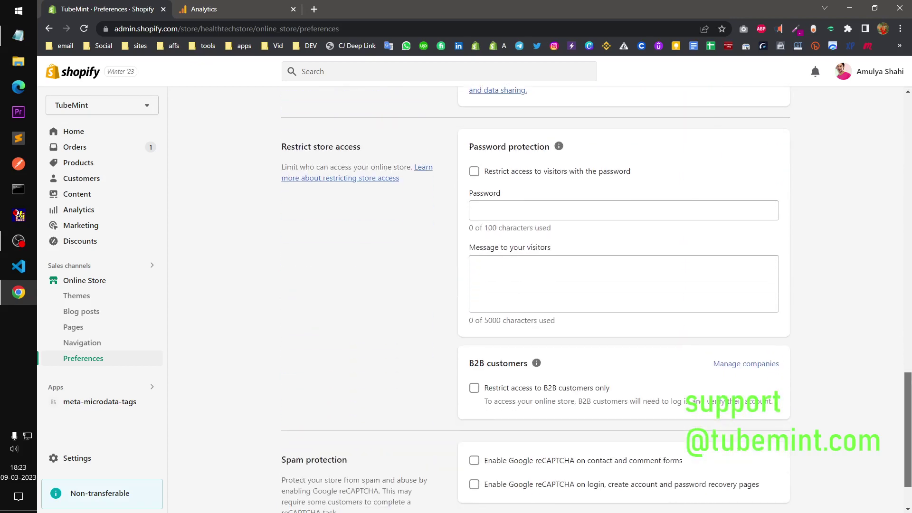
scroll(596, 299, down, 2)
drag(908, 477, 907, 229)
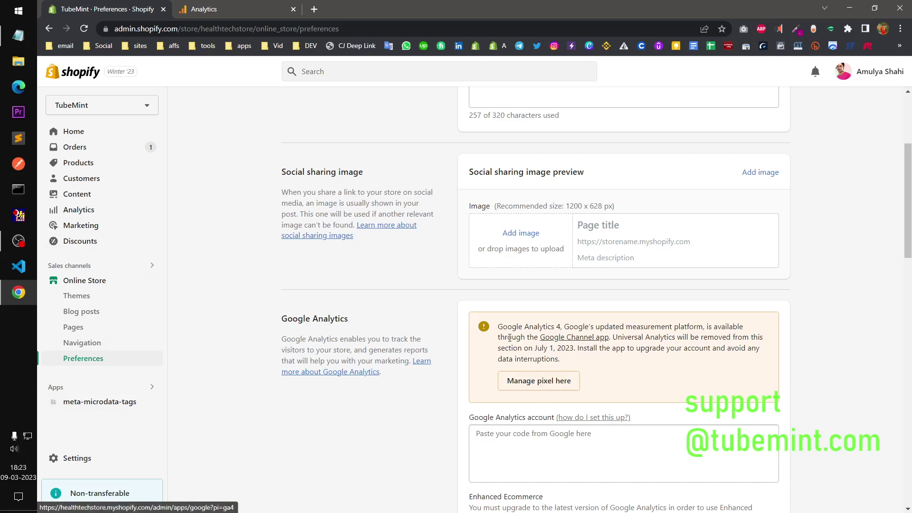
drag(505, 338, 525, 337)
click(562, 338)
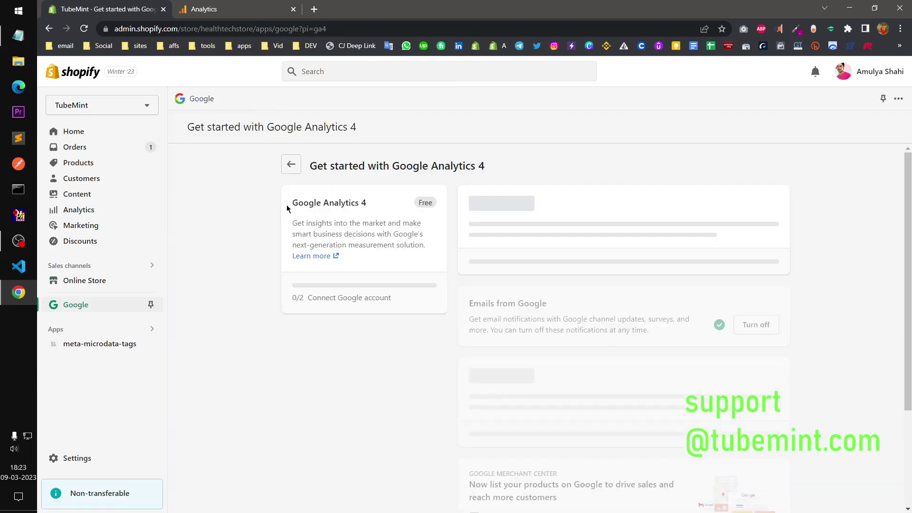
drag(291, 204, 368, 207)
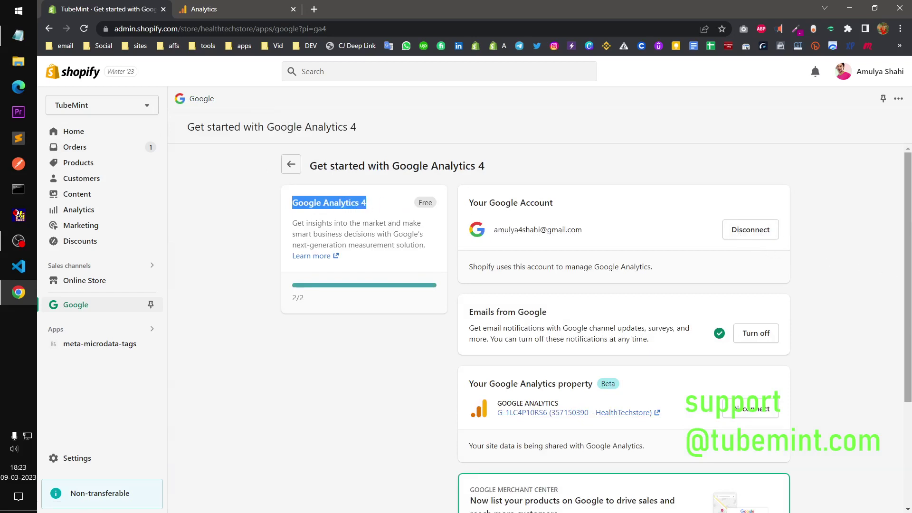
scroll(832, 292, down, 3)
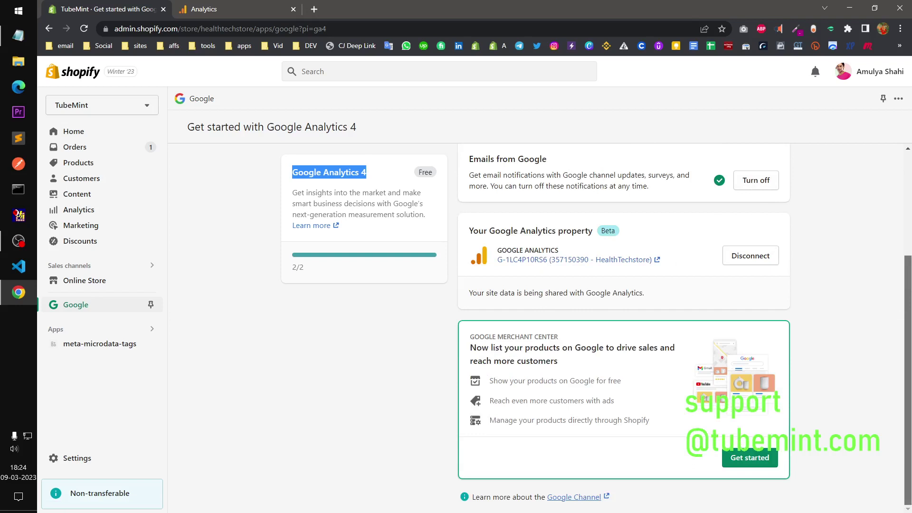
scroll(557, 262, up, 3)
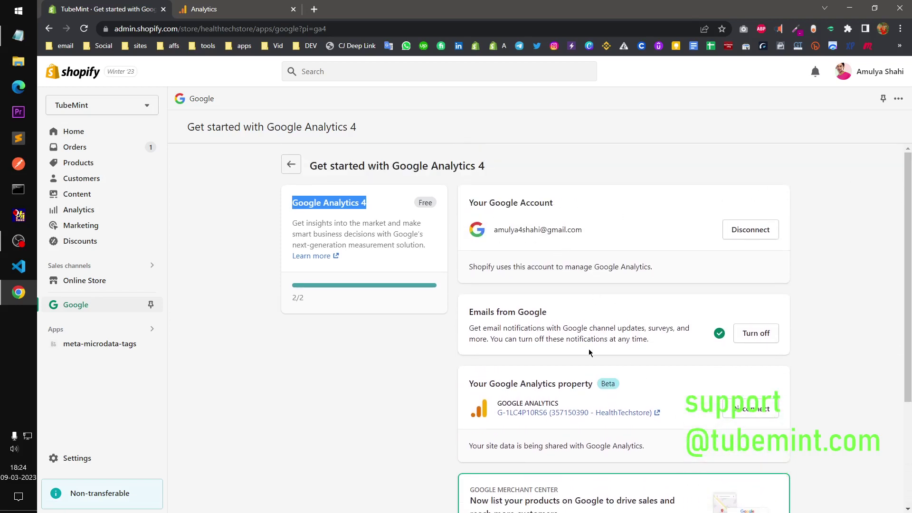
click(473, 272)
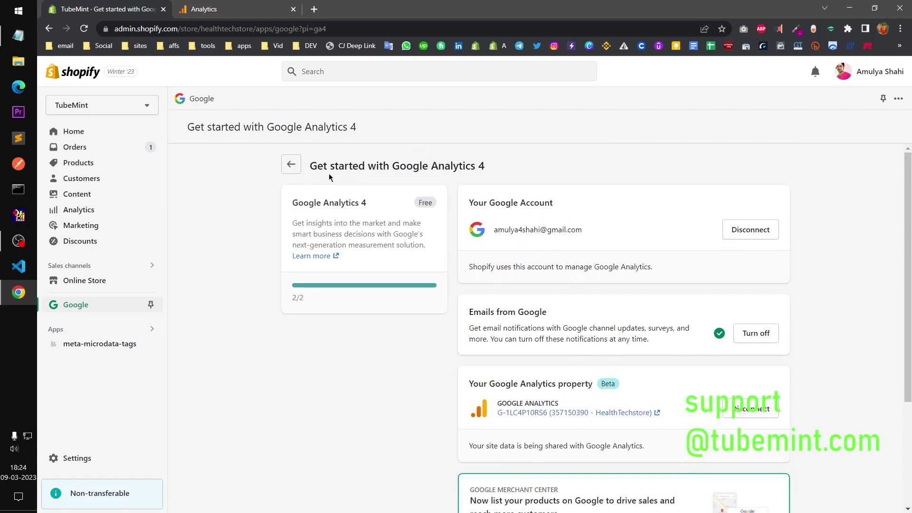
drag(310, 162, 582, 166)
click(582, 167)
scroll(907, 218, down, 2)
scroll(908, 219, up, 2)
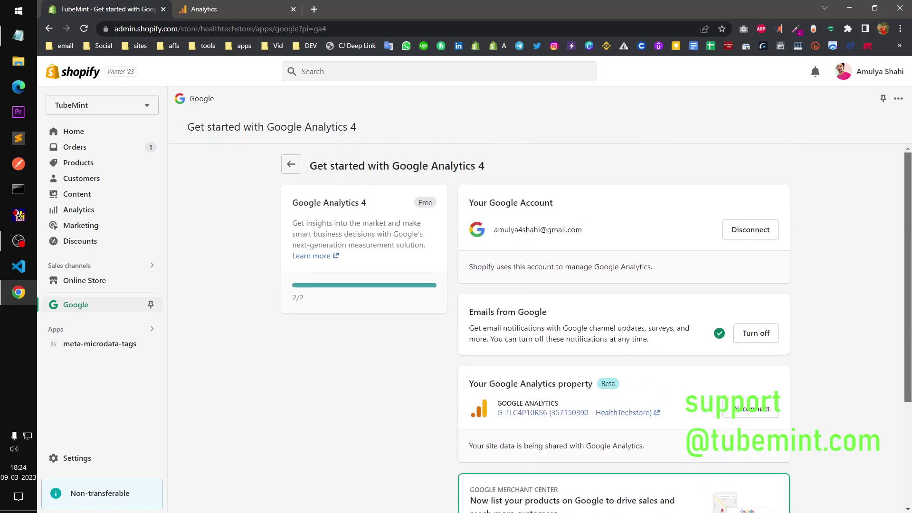
drag(472, 209, 606, 208)
click(607, 208)
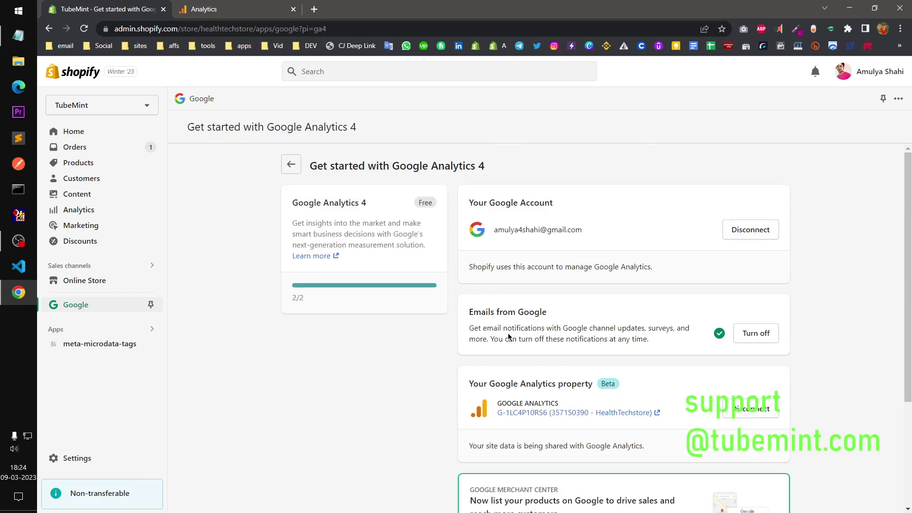
click(250, 7)
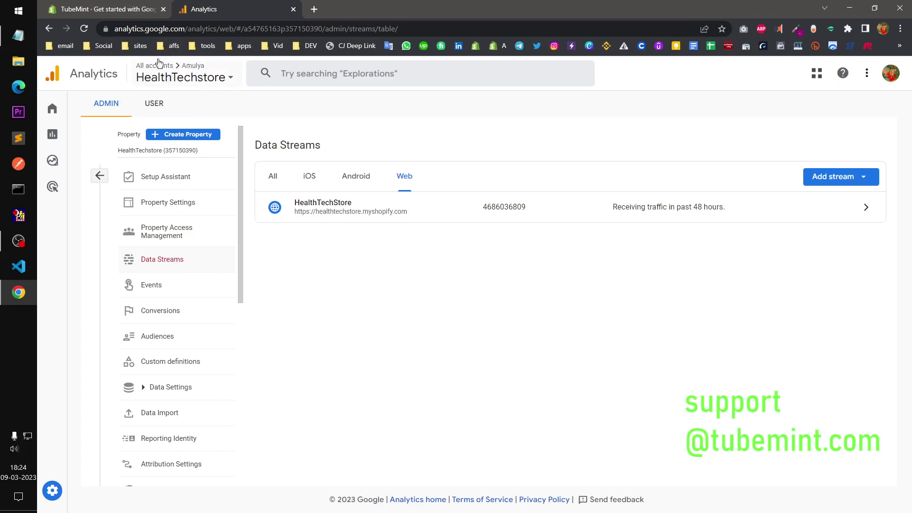
click(125, 4)
scroll(520, 312, down, 2)
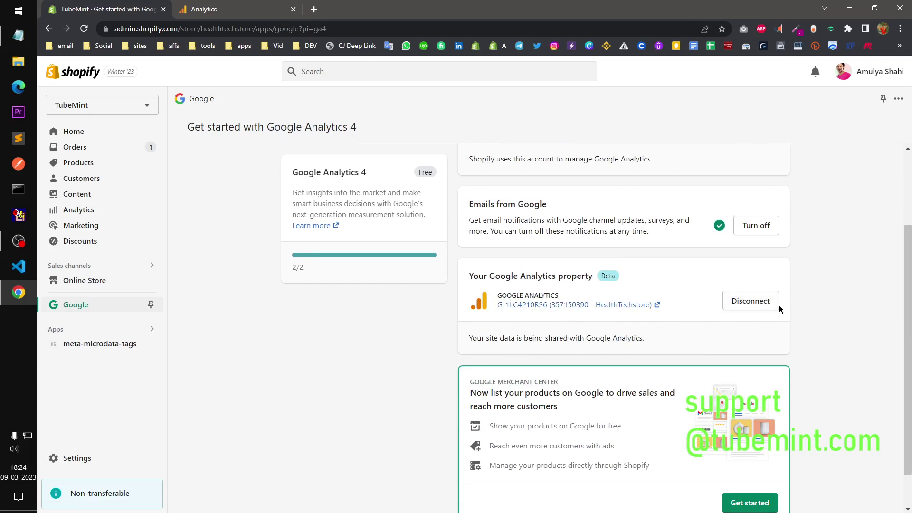
Scroll the Google channel page and highlight the Google Merchant Center heading and tagline.
scroll(909, 281, down, 2)
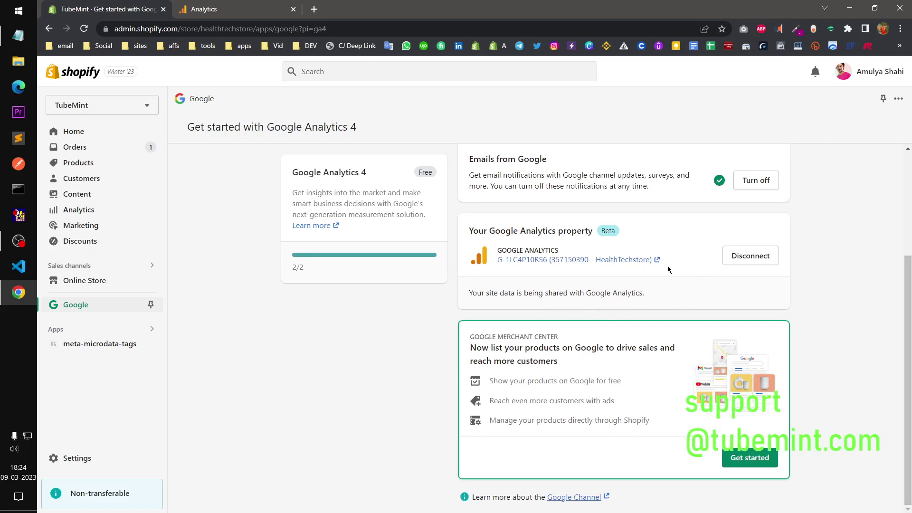
drag(470, 338, 573, 342)
click(491, 337)
drag(479, 334, 582, 350)
click(628, 349)
From the Themes page, choose Edit code for the Publisher theme.
click(114, 283)
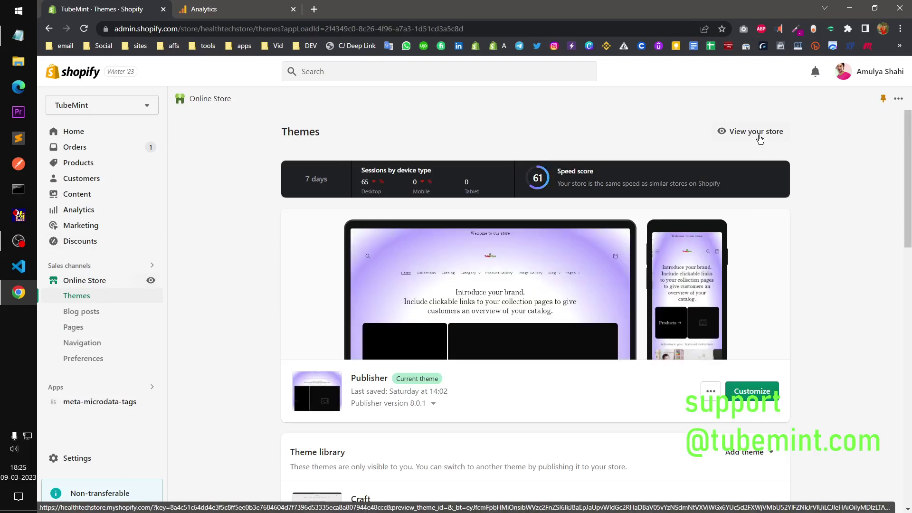
click(709, 392)
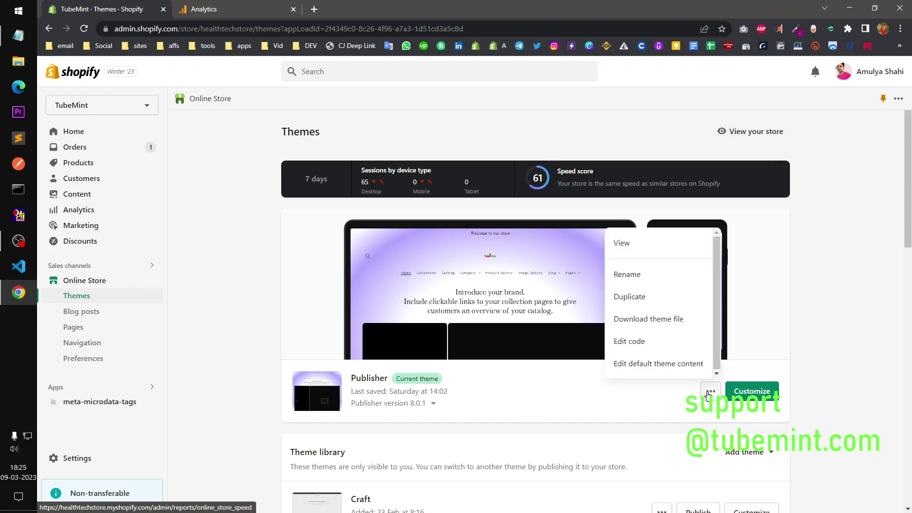
click(628, 341)
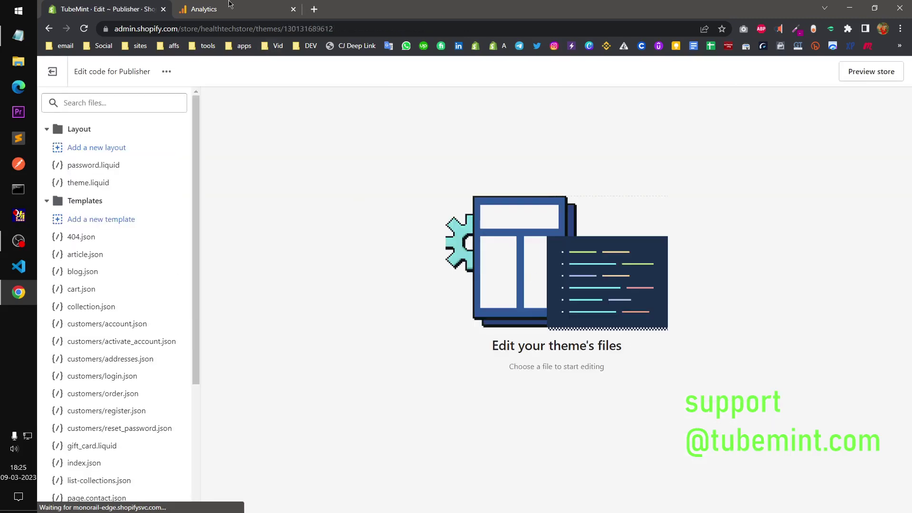
Switch Google Analytics to the nichehow property and inspect its web stream details.
click(229, 5)
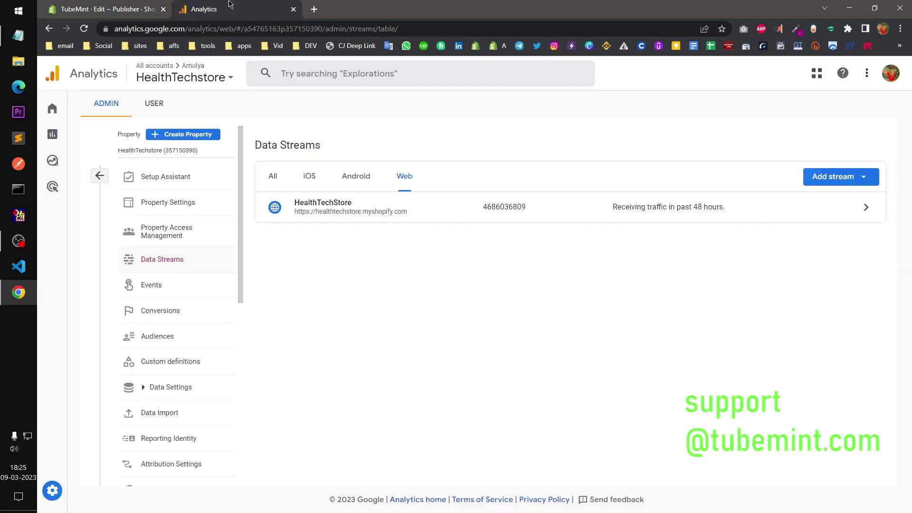
click(216, 79)
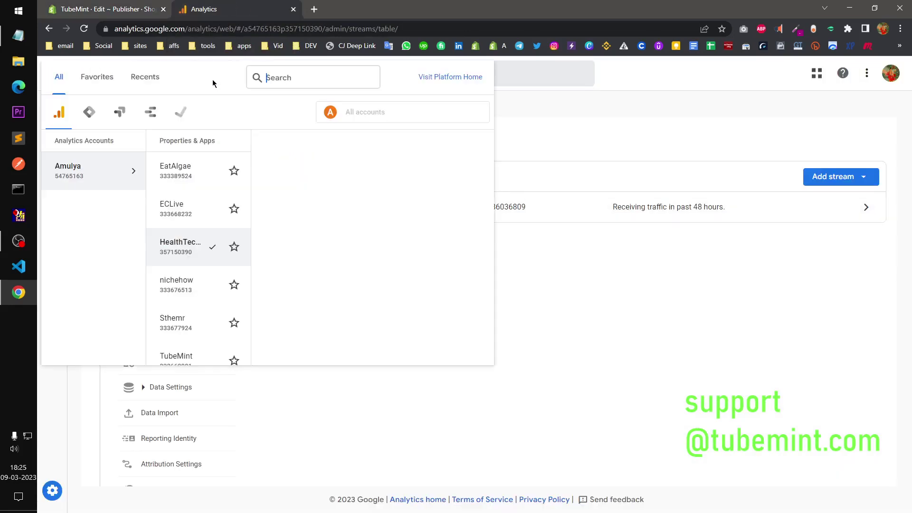
click(212, 291)
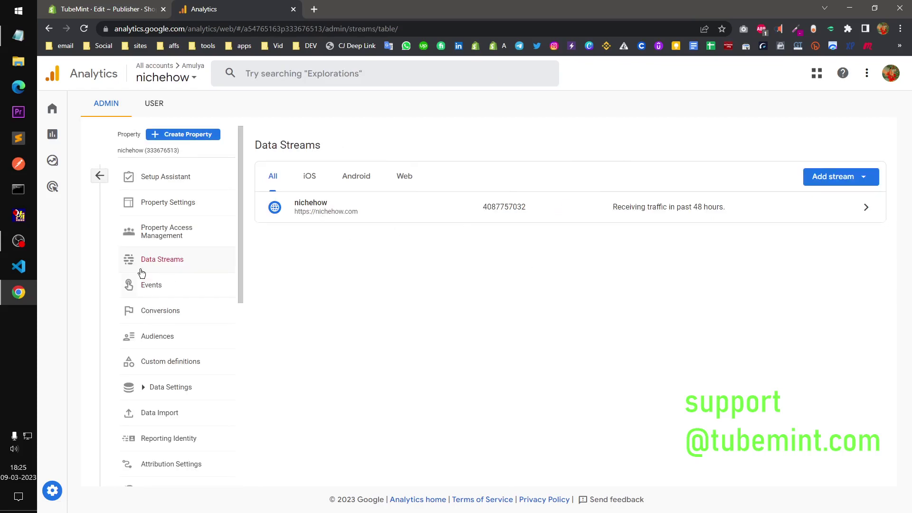
click(425, 206)
click(198, 73)
click(409, 177)
click(491, 216)
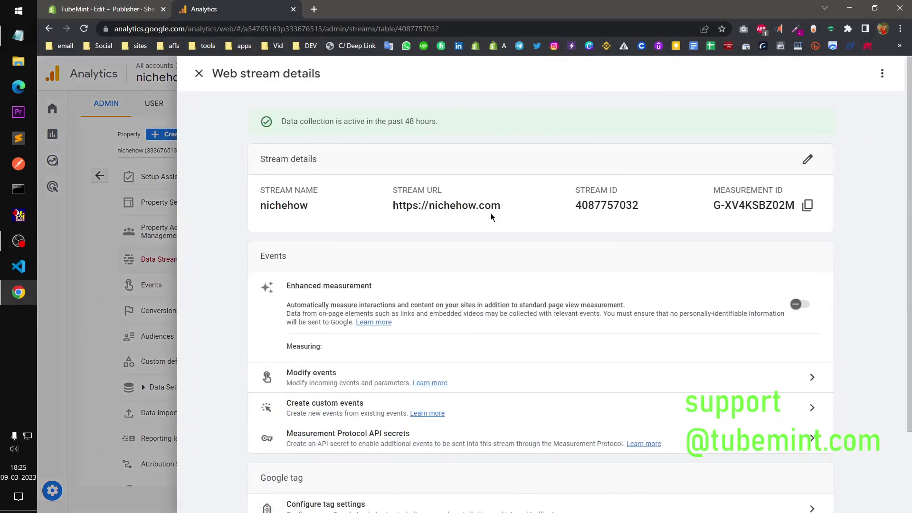
click(198, 74)
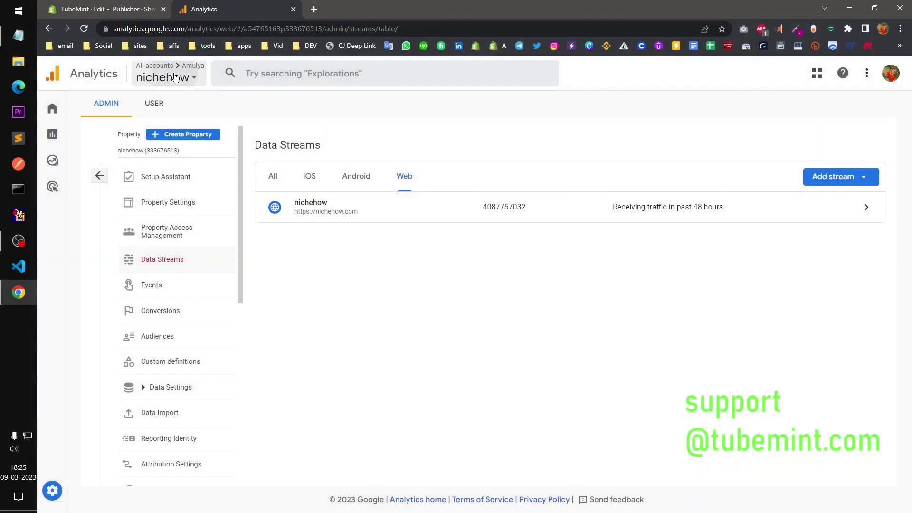
Switch to the Sthemr property and open its stream's details.
click(175, 78)
scroll(218, 267, down, 1)
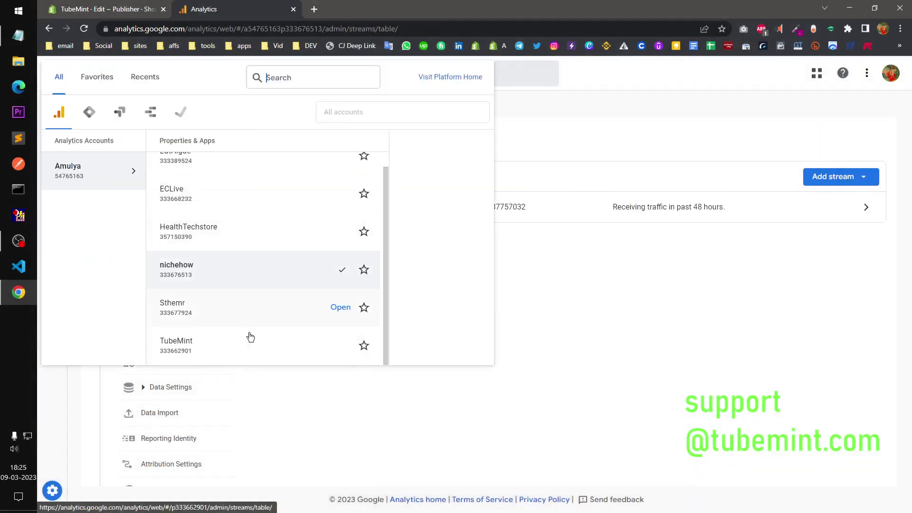
click(189, 320)
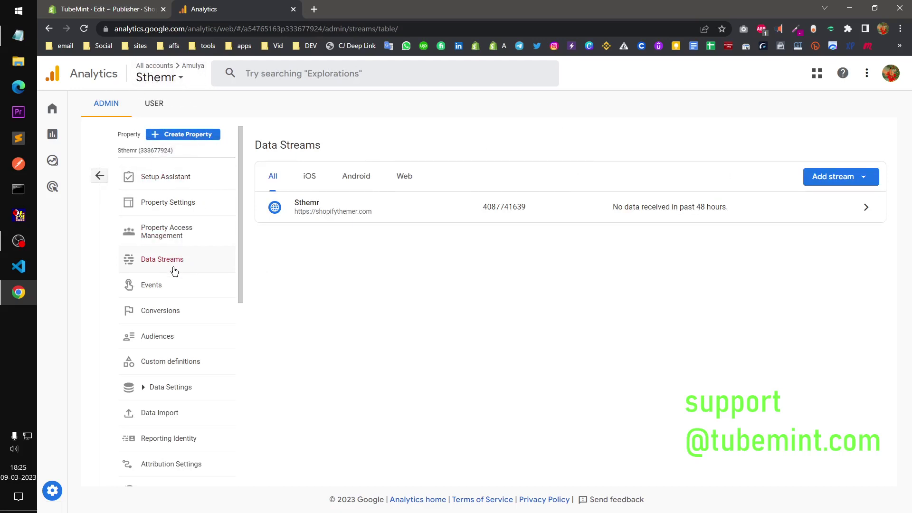
click(405, 177)
click(275, 178)
click(432, 210)
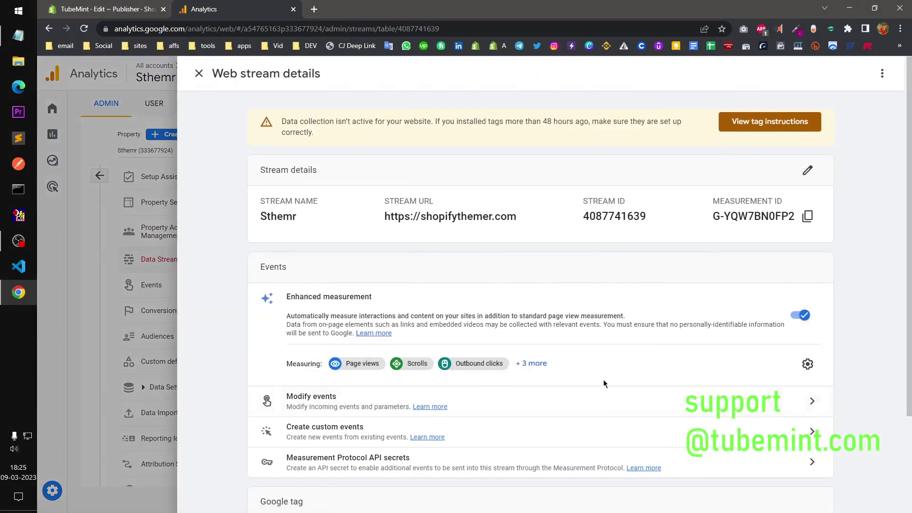
Open the Sthemr tag instructions, choose Install manually, and copy the gtag.js snippet.
click(748, 127)
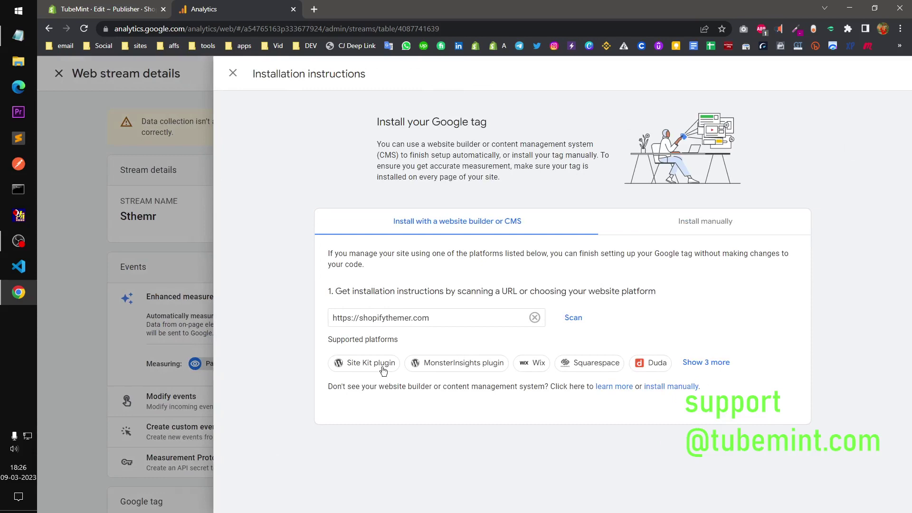
click(707, 362)
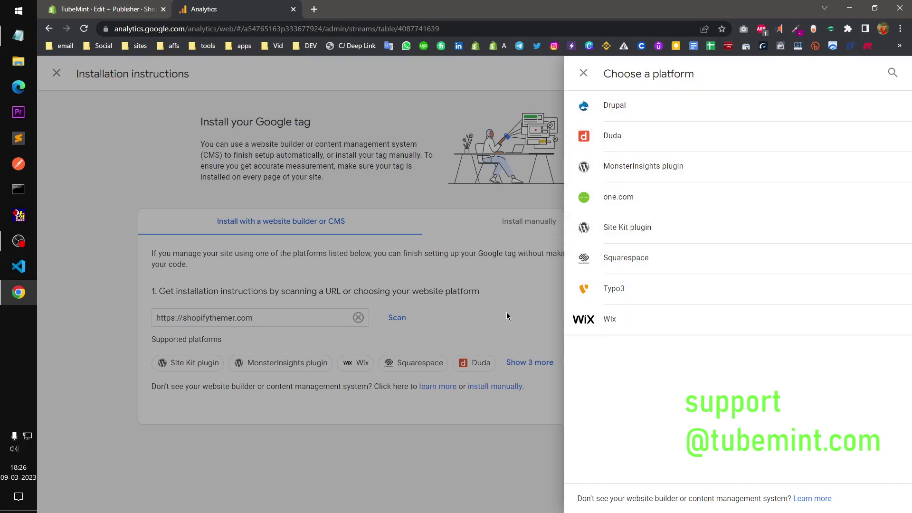
click(493, 289)
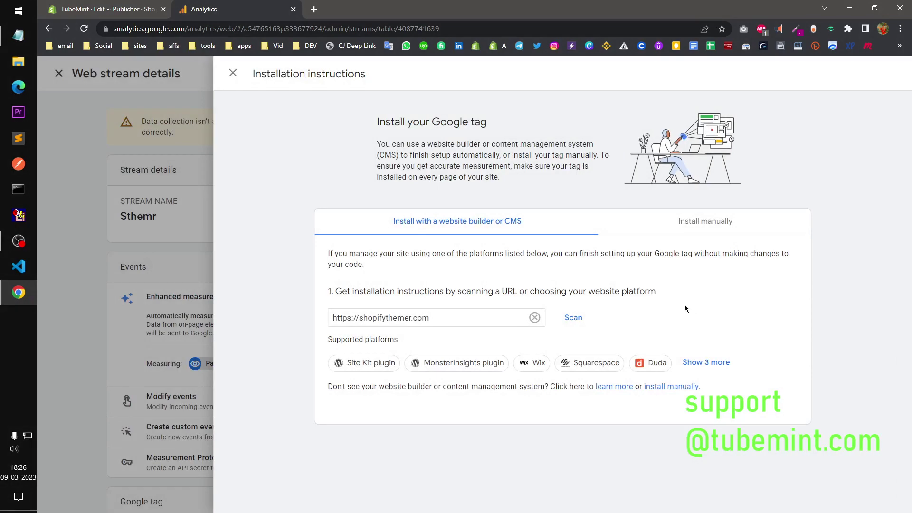
click(713, 364)
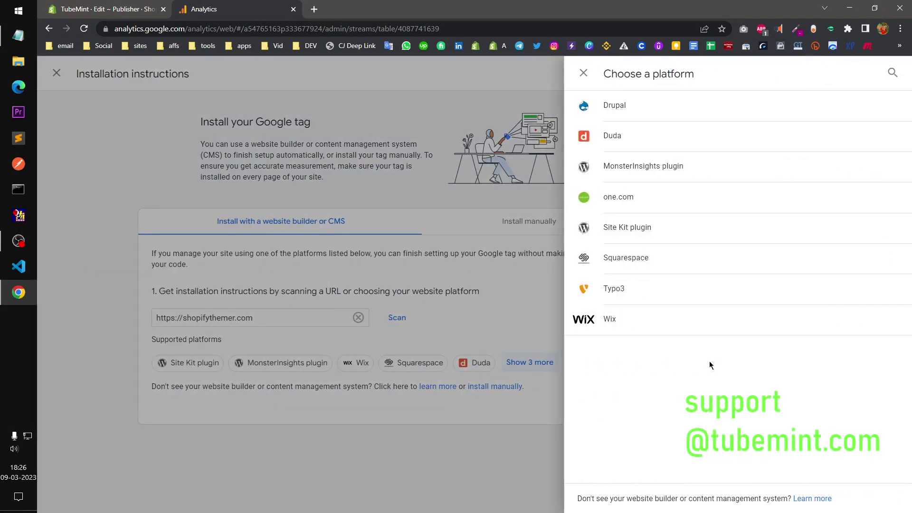
click(474, 214)
click(694, 227)
click(788, 314)
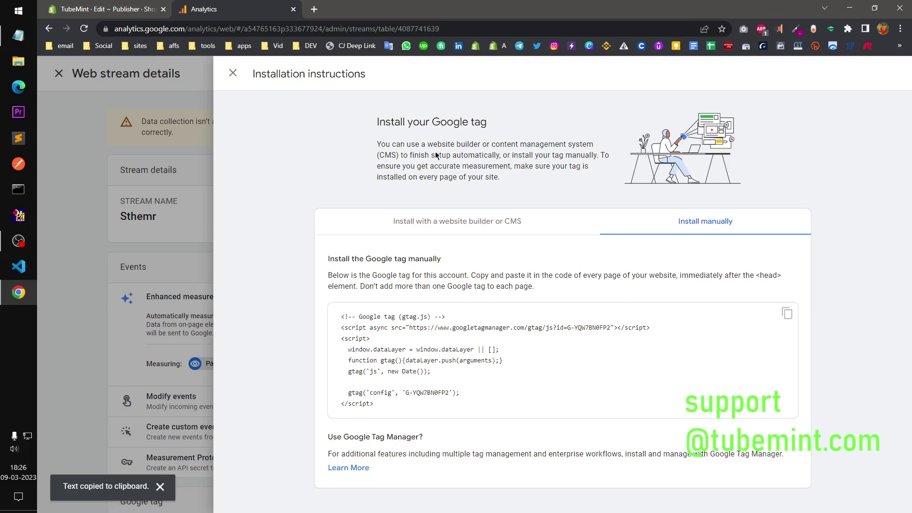
click(464, 227)
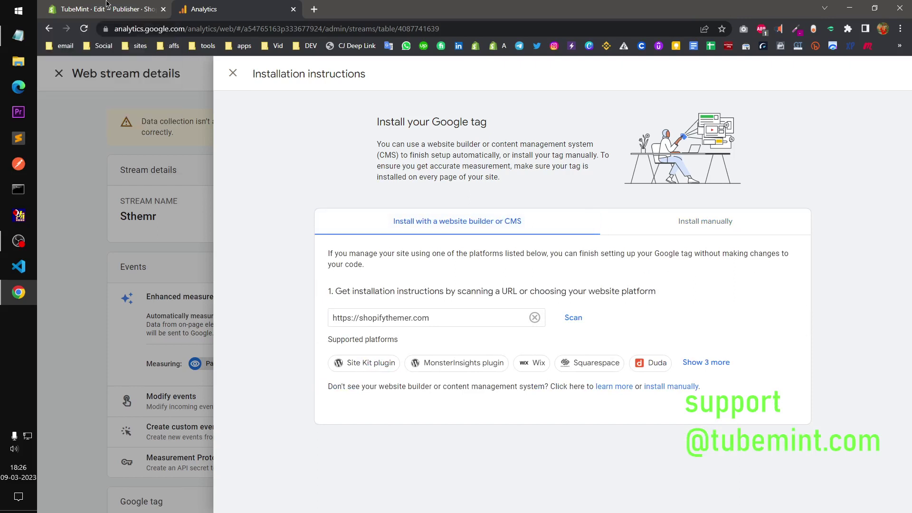
Search the theme files for 'foot' and open footer.liquid.
click(107, 6)
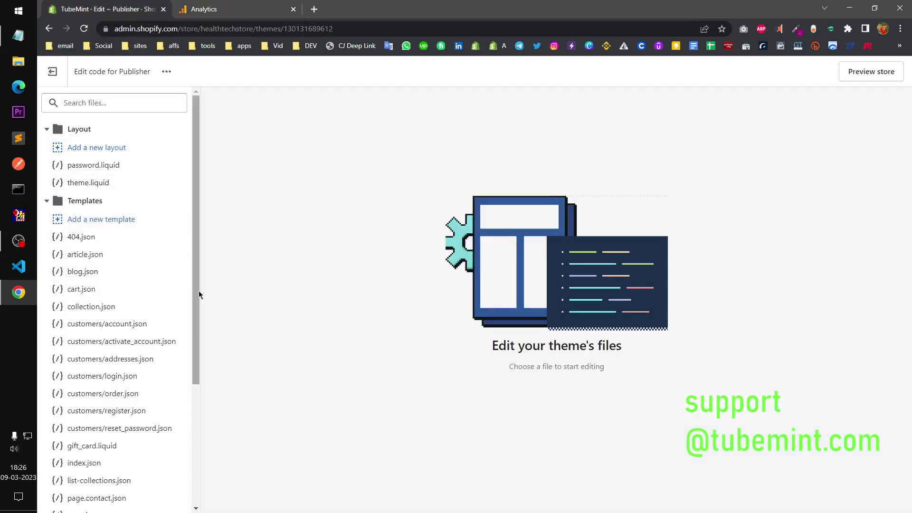
click(119, 96)
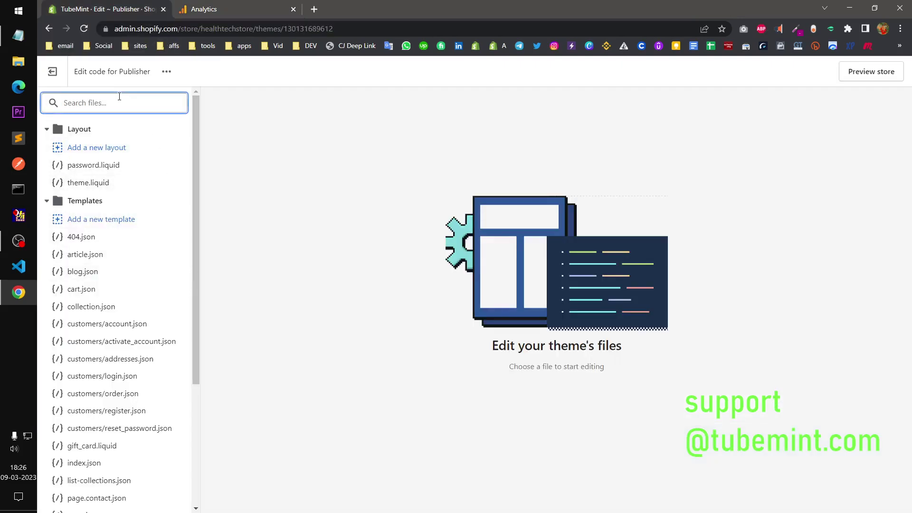
text(fo)
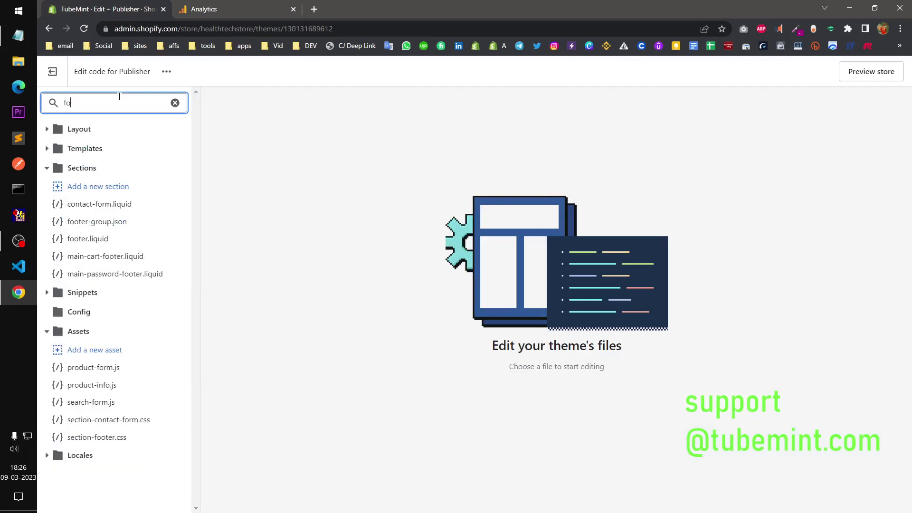
text(te)
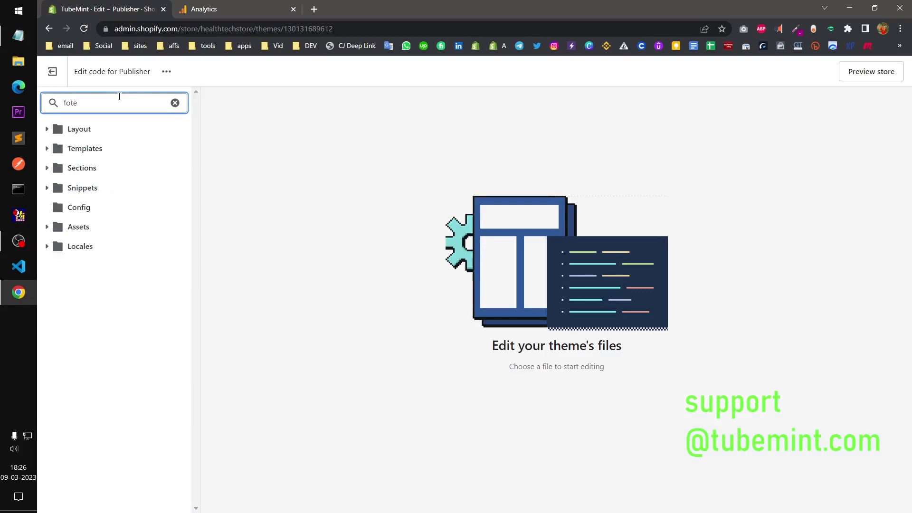
key(BackSpace)
key(BackSpace)
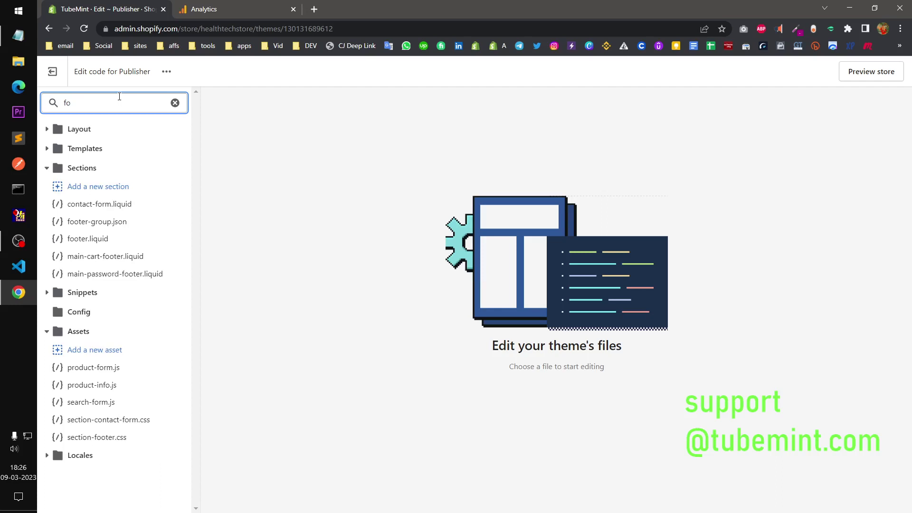
text(oter)
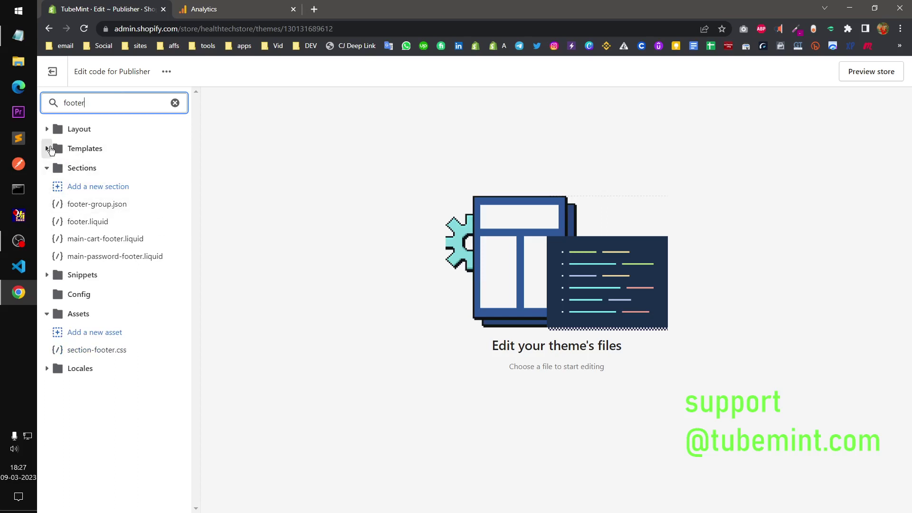
click(47, 148)
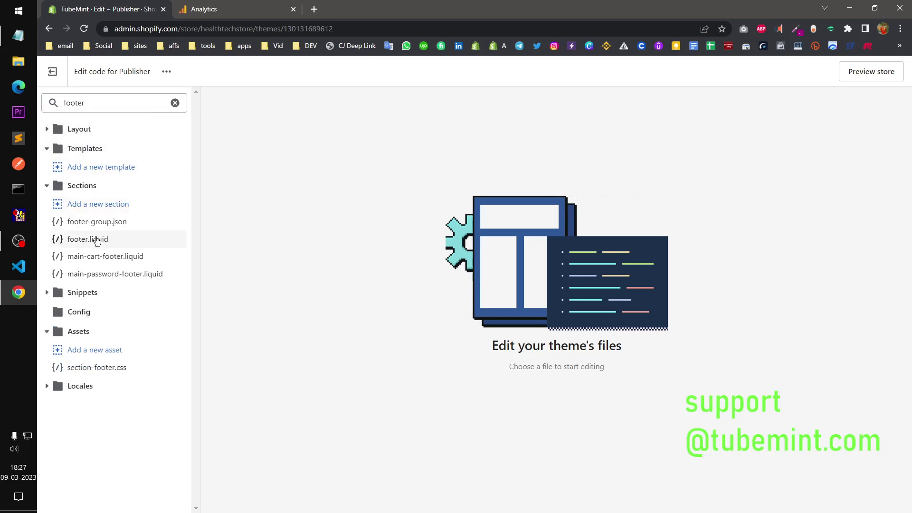
click(102, 240)
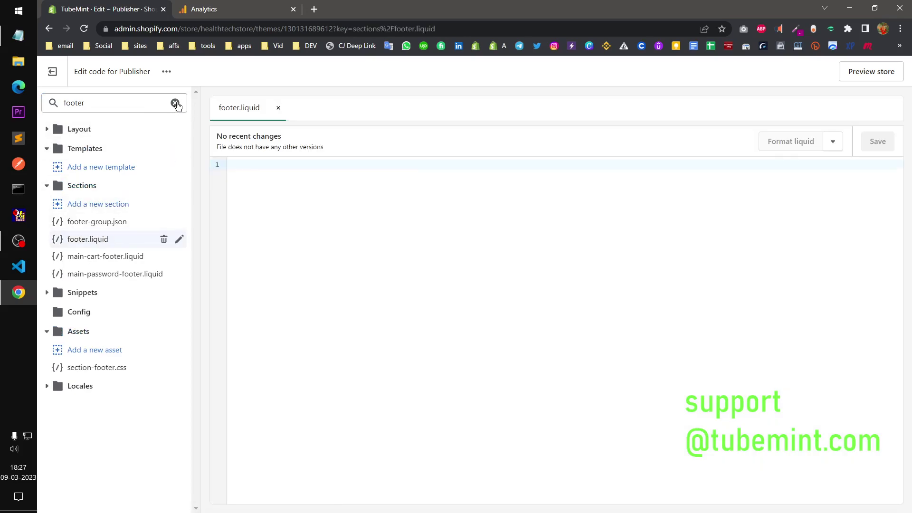
Clear the file filter and collapse the Templates folder.
click(175, 103)
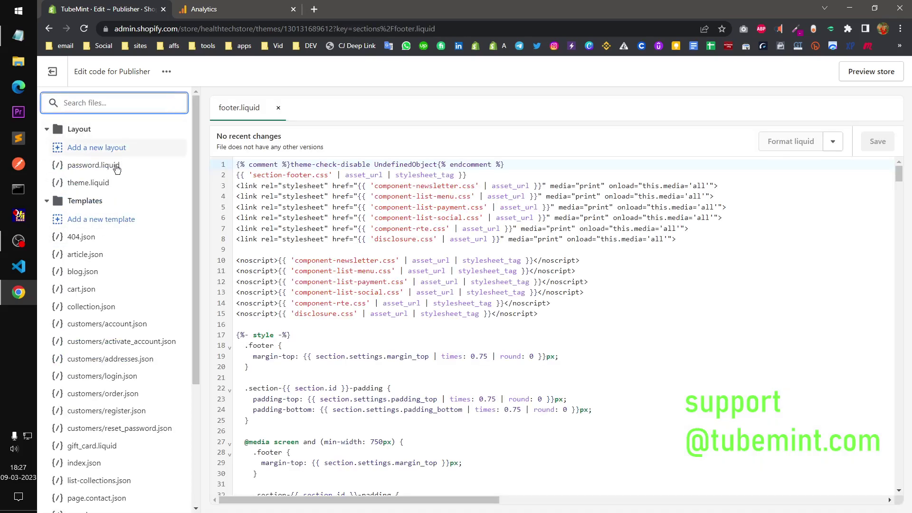
click(48, 201)
click(48, 201)
click(47, 202)
click(48, 201)
click(47, 201)
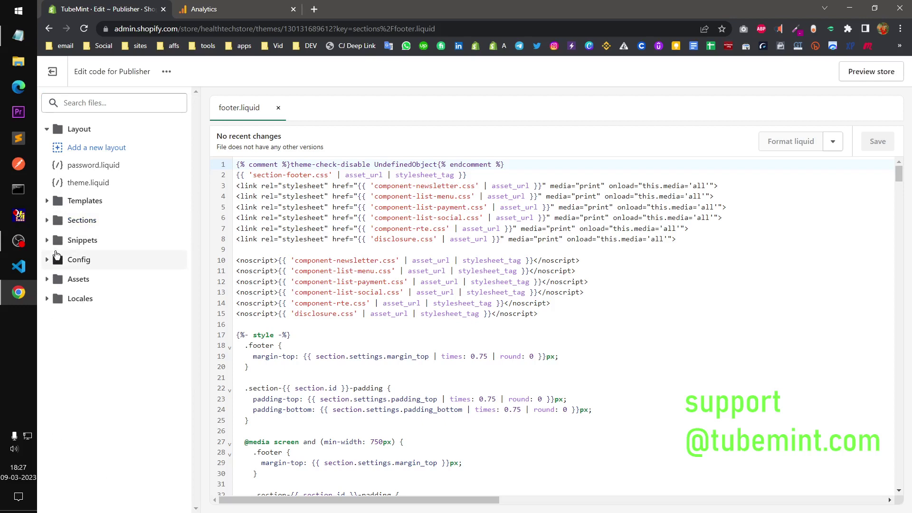
Open theme.liquid and scroll through its code.
click(88, 186)
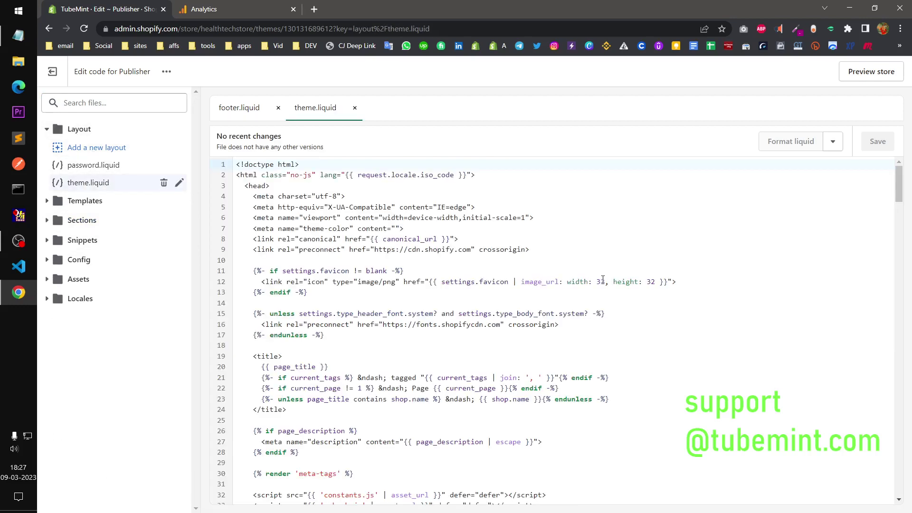
scroll(603, 279, down, 20)
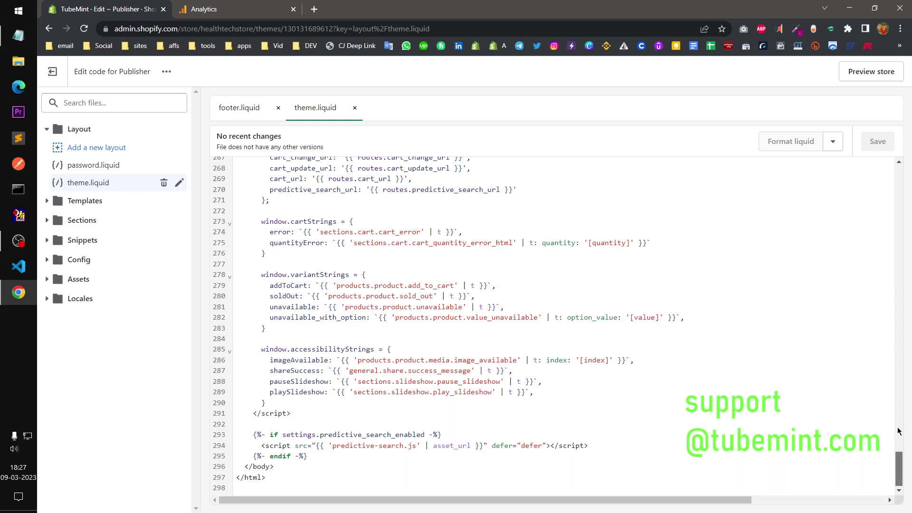
click(582, 353)
scroll(594, 356, up, 20)
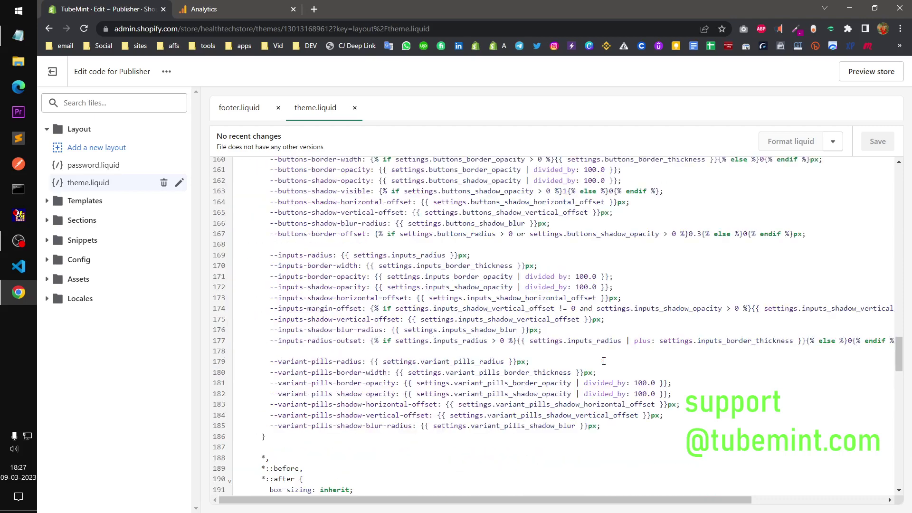
scroll(603, 362, up, 20)
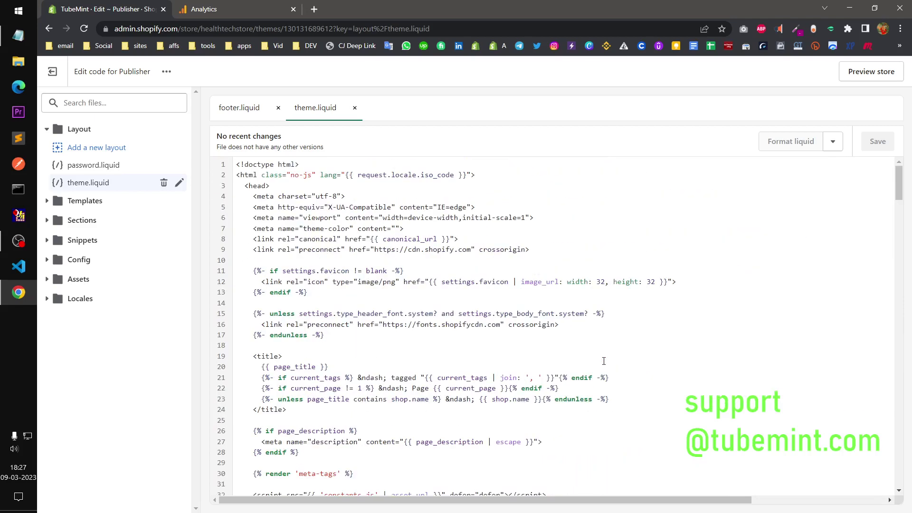
click(332, 334)
scroll(401, 348, down, 8)
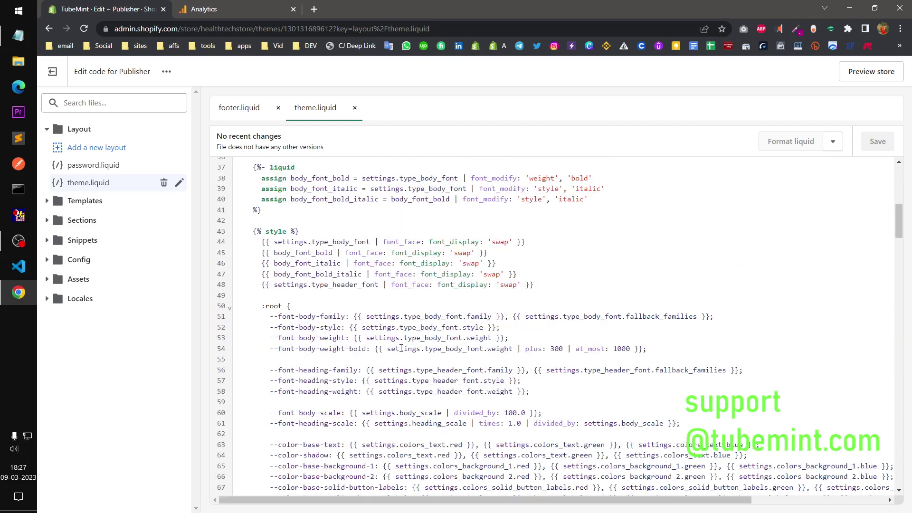
scroll(401, 348, down, 20)
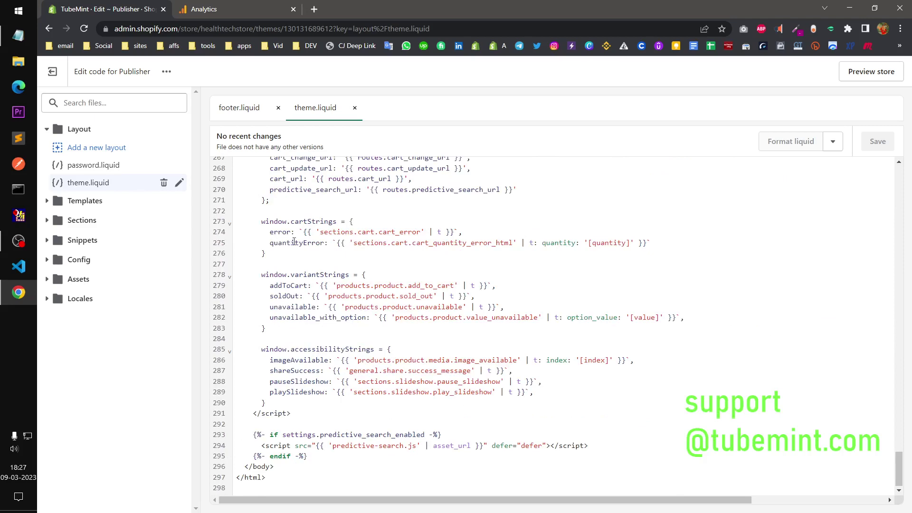
Return to footer.liquid and scroll to its {% endschema %} tag at the bottom.
click(239, 108)
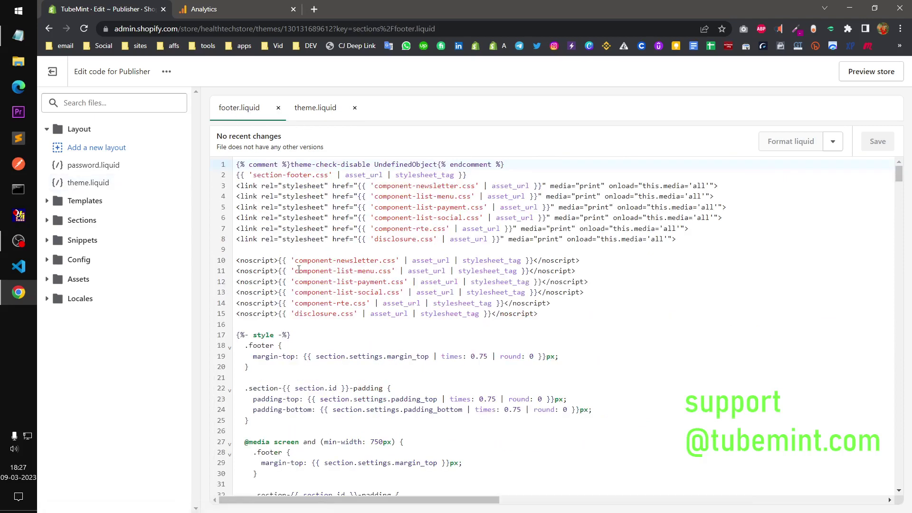
scroll(507, 313, down, 20)
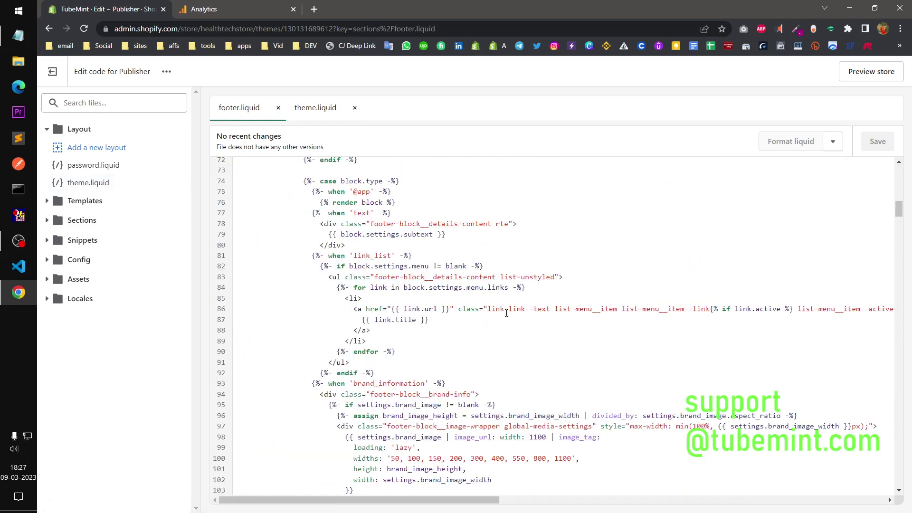
scroll(507, 313, down, 20)
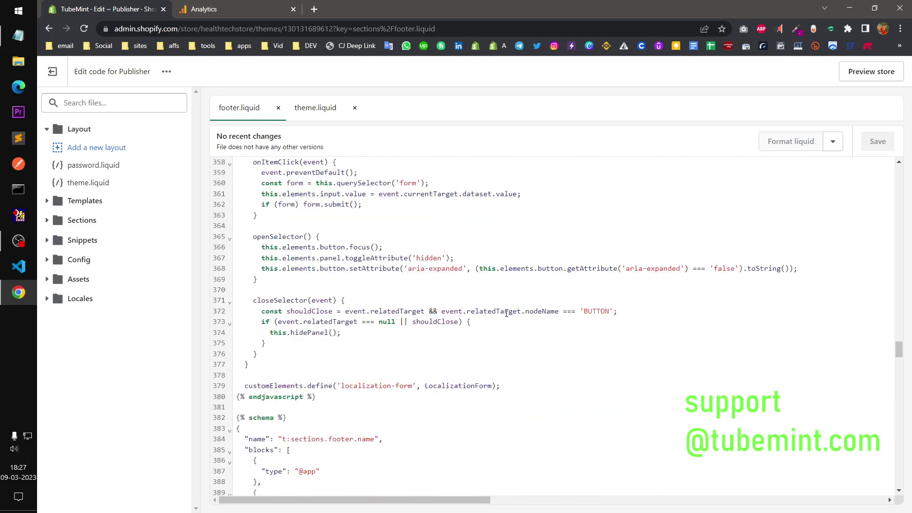
scroll(507, 313, down, 20)
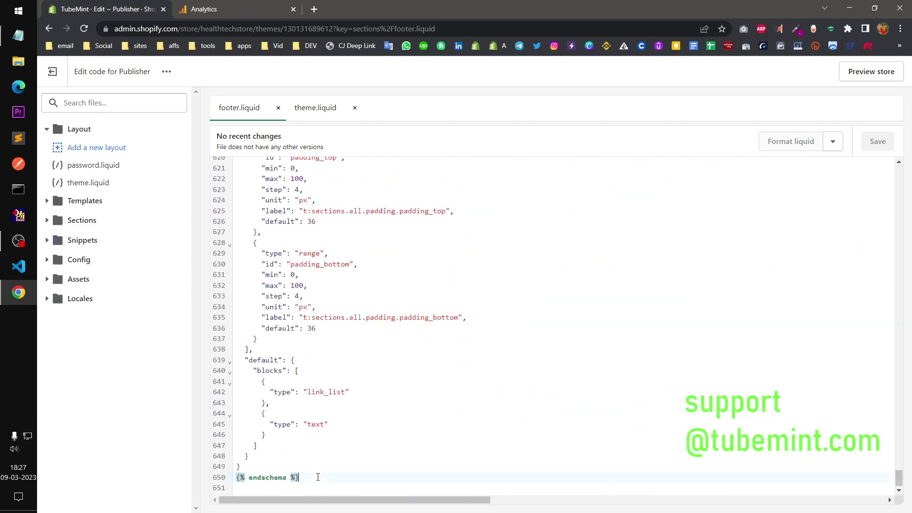
Paste the Google tag script below {% endschema %} in footer.liquid and save.
key(Return)
key(Return)
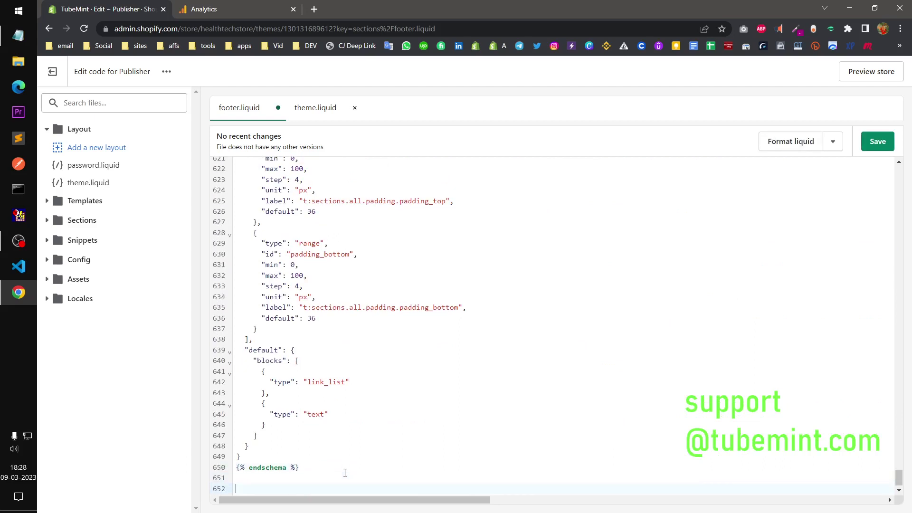
key(ctrl+v)
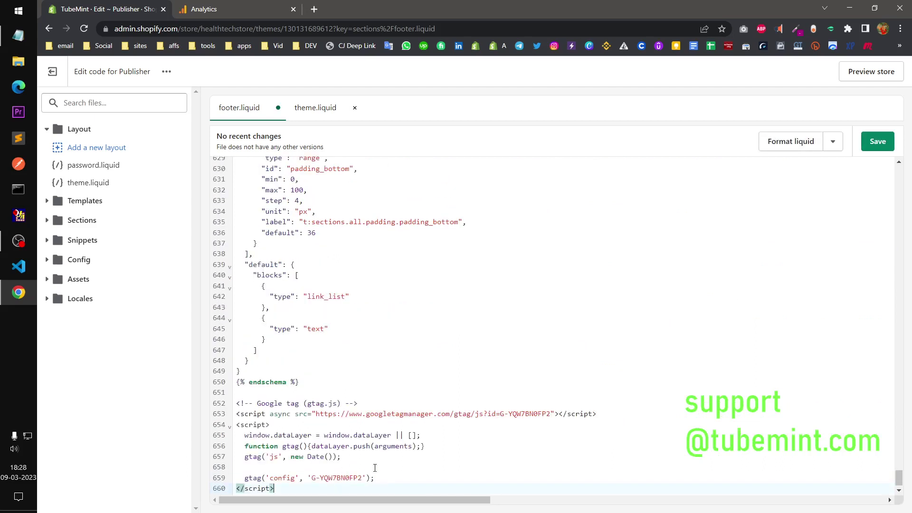
click(877, 142)
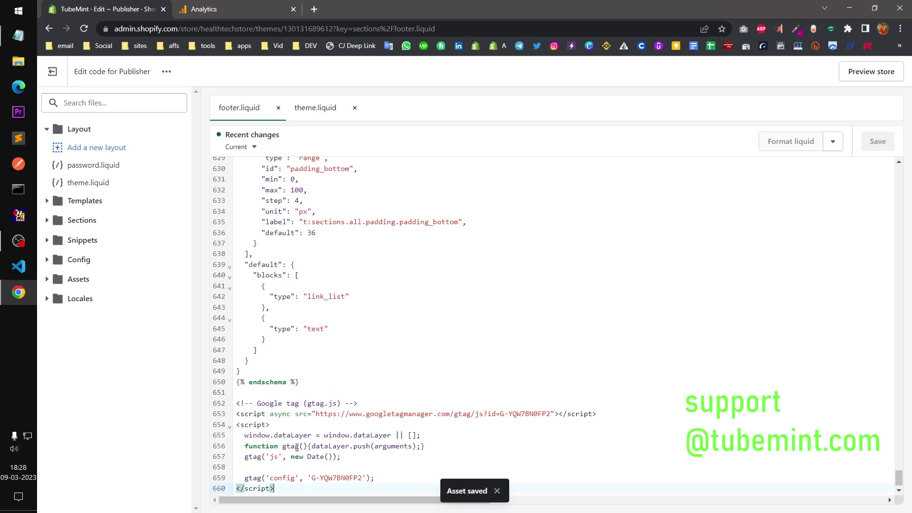
Add 'fake tag' to the snippet's comment, save again, and open the store preview.
drag(257, 403, 358, 404)
click(356, 403)
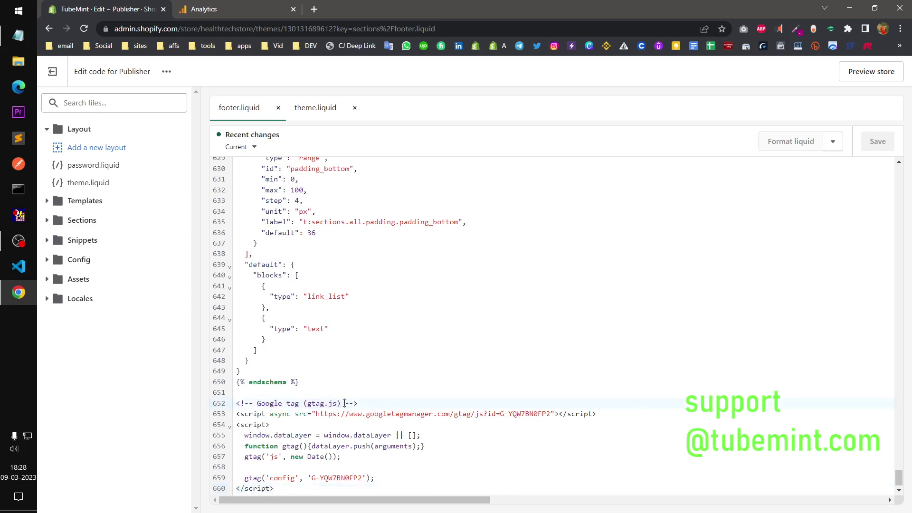
text(fake )
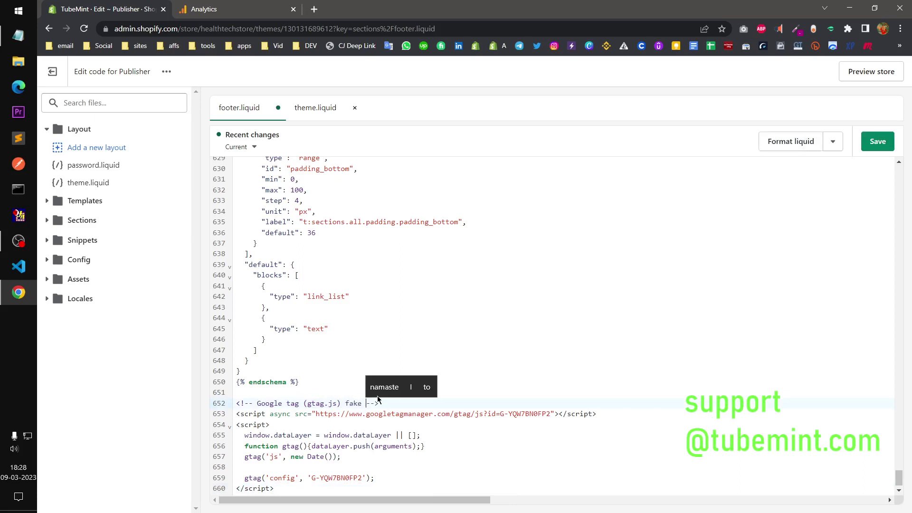
text(tag)
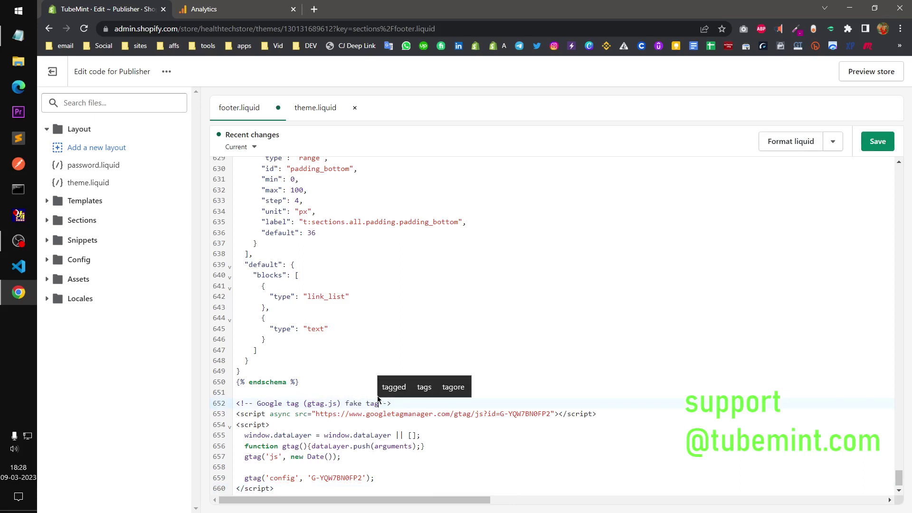
click(877, 141)
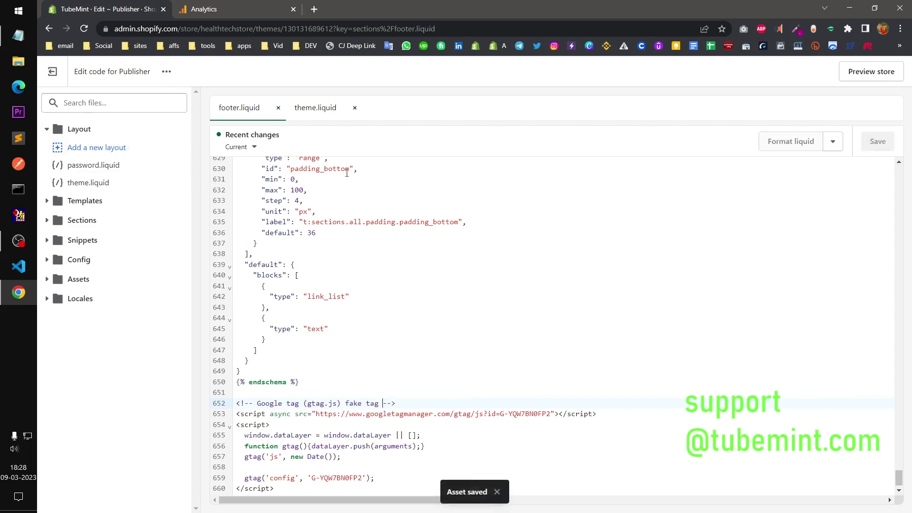
click(858, 76)
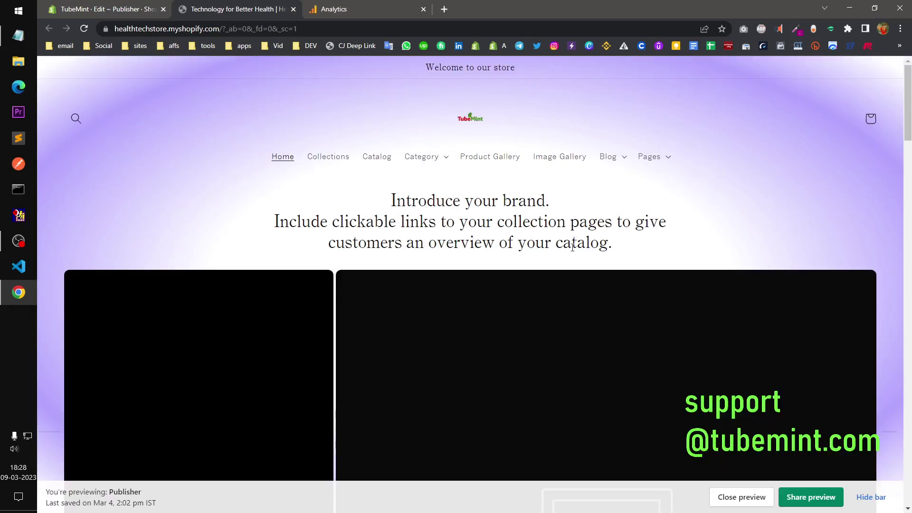
Open DevTools on the storefront and search the element tree for 'fake'.
key(F12)
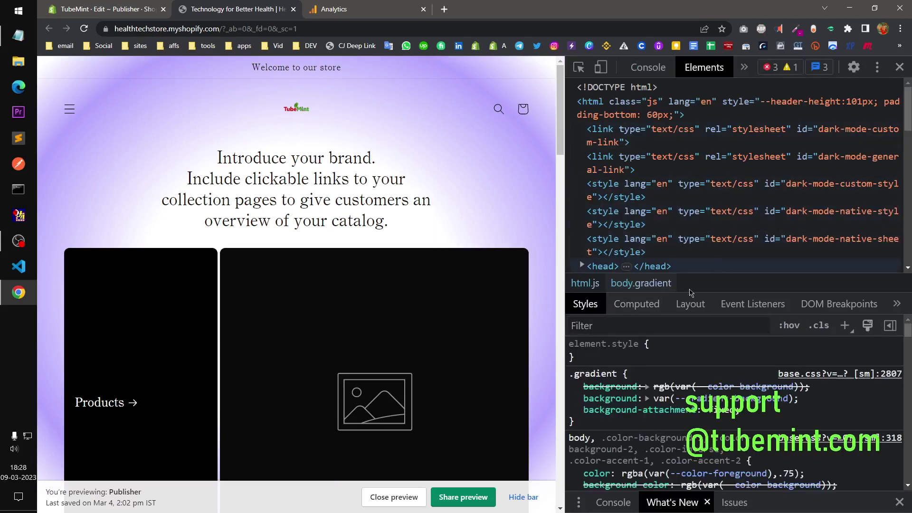
click(710, 252)
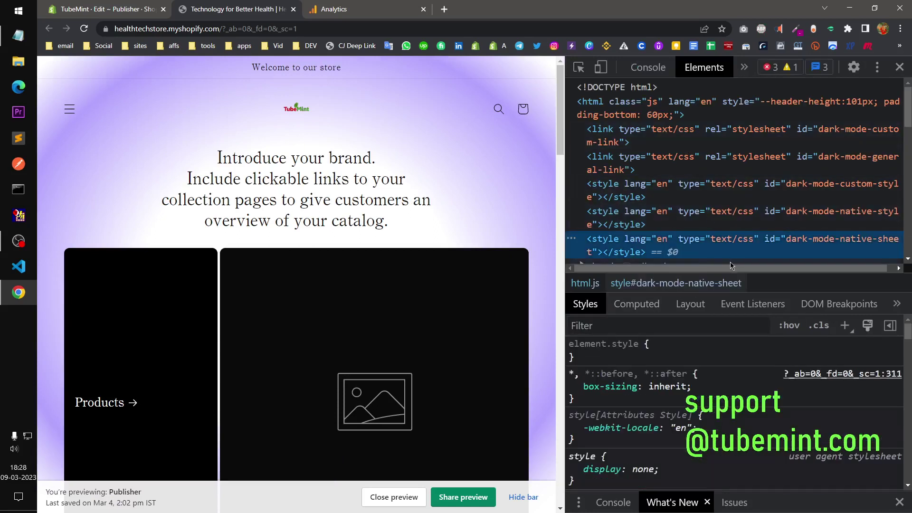
key(ctrl+f)
text(fake)
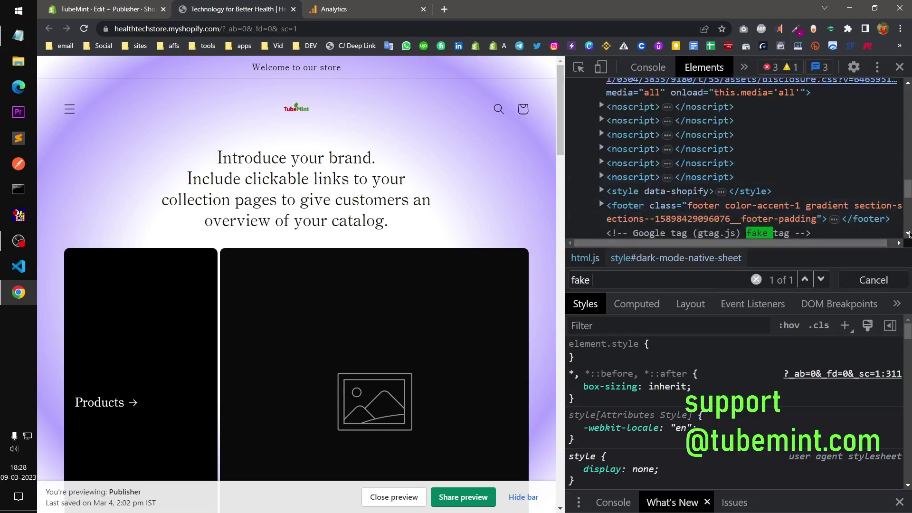
Step through the matches to the 'fake tag' gtag.js footer script, then close DevTools.
click(909, 235)
click(909, 234)
click(909, 234)
click(909, 235)
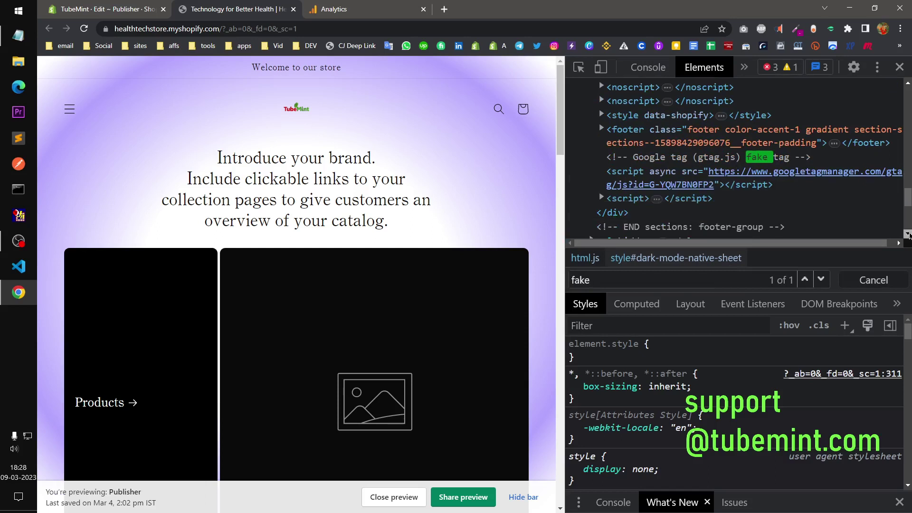
click(908, 234)
click(908, 235)
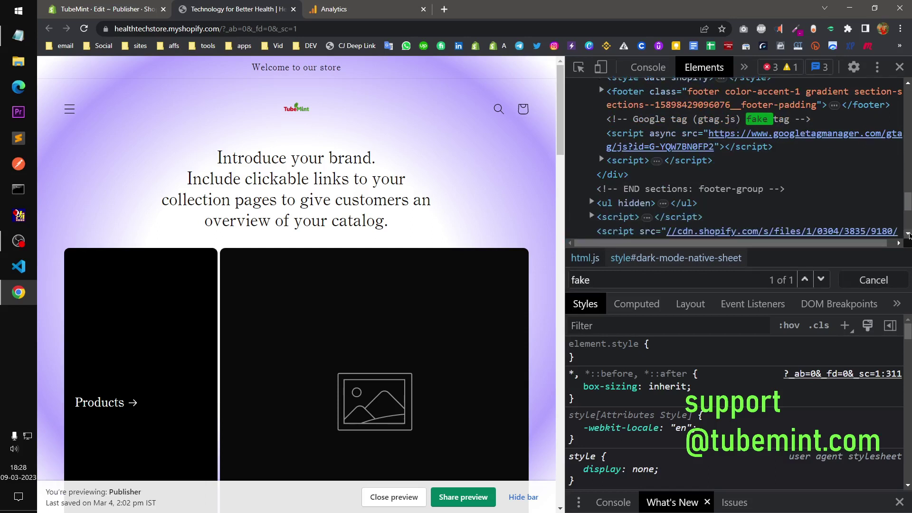
click(908, 234)
click(909, 234)
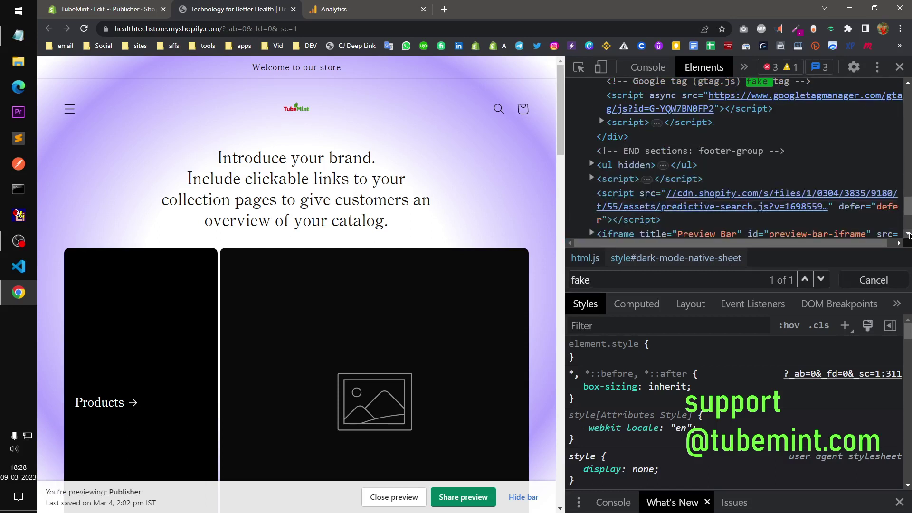
click(899, 68)
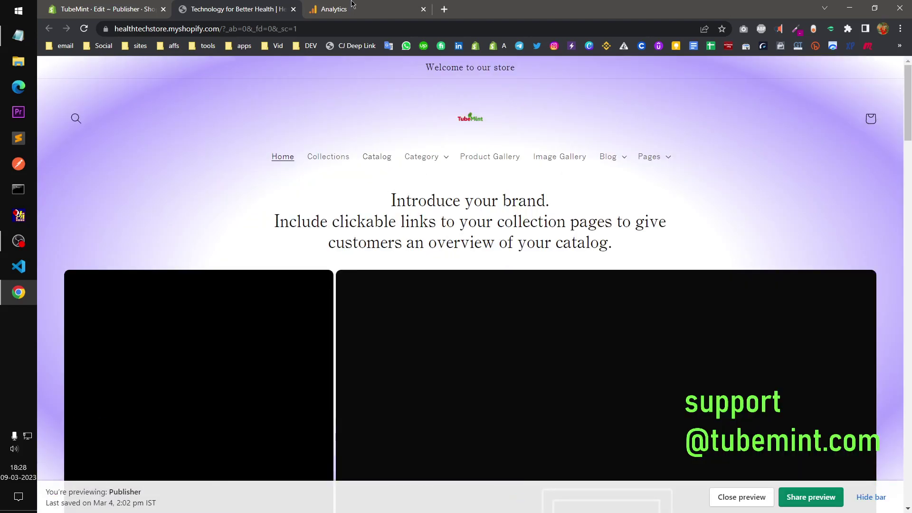
Close the Sthemr stream panels and switch to the HealthTechstore property.
click(352, 7)
click(233, 74)
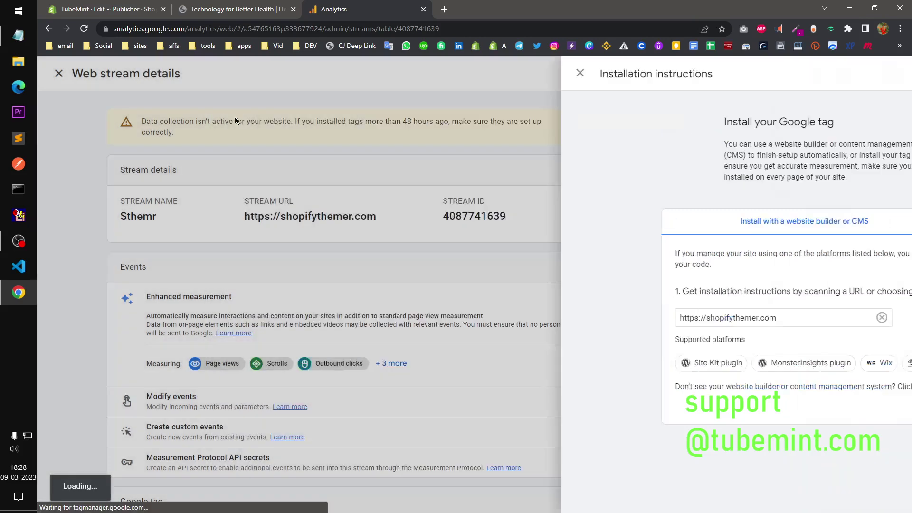
click(199, 73)
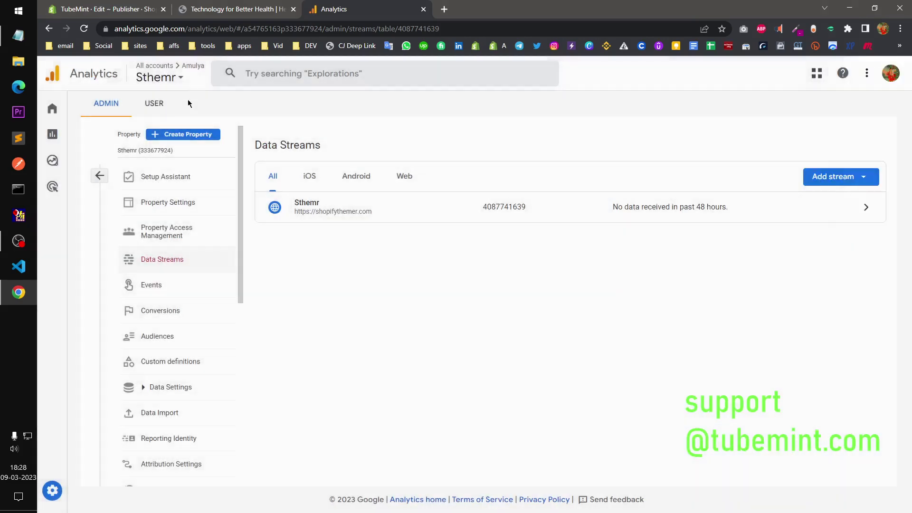
mouse_move(56, 134)
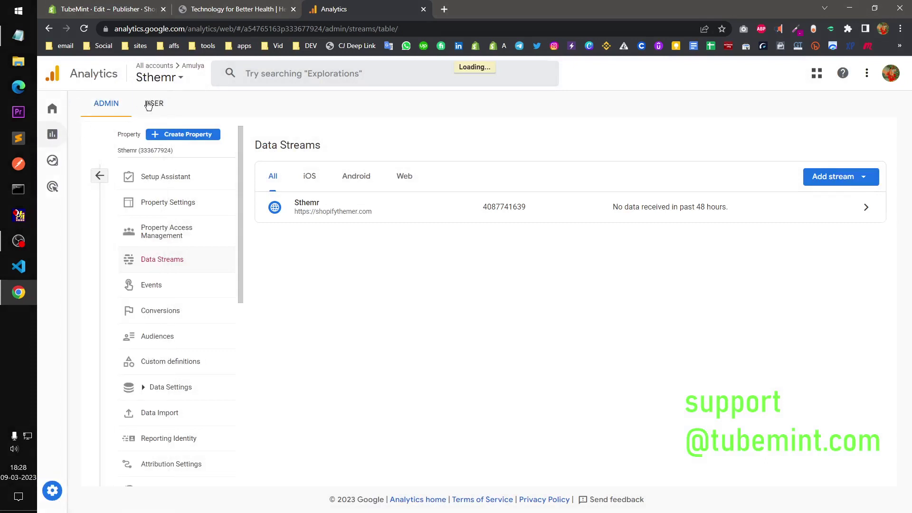
click(168, 76)
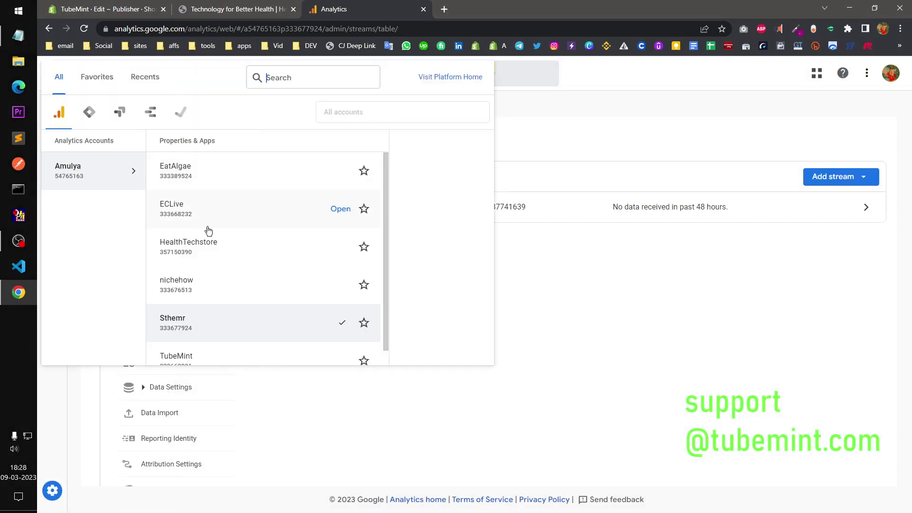
click(203, 245)
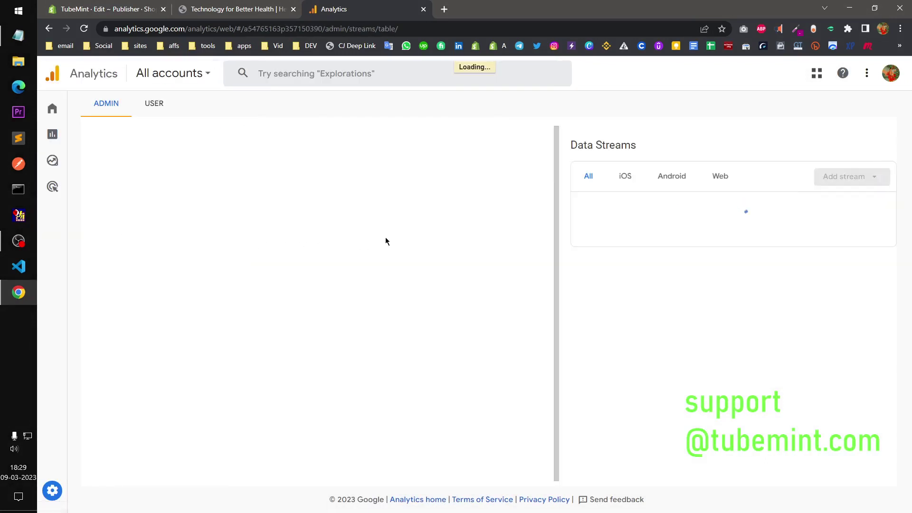
Confirm the HealthTechStore web stream shows data collection active, then return to Admin.
click(229, 8)
click(358, 6)
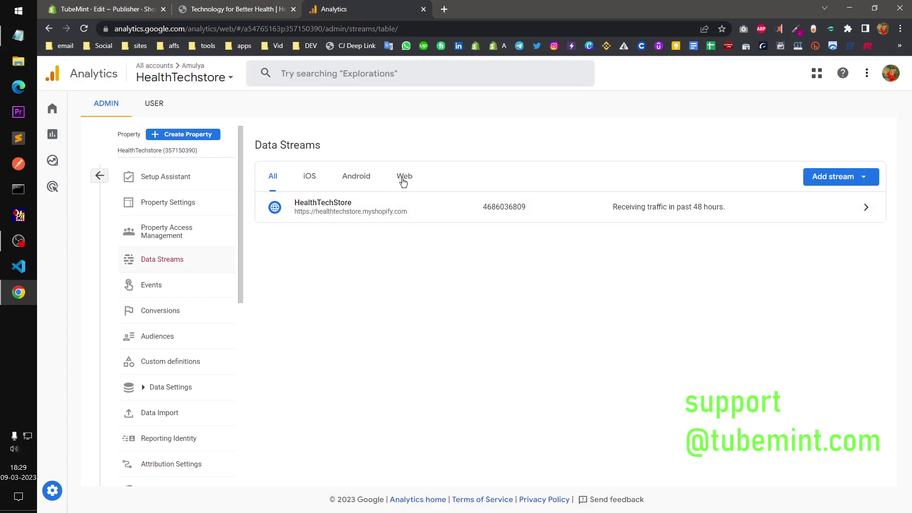
click(409, 207)
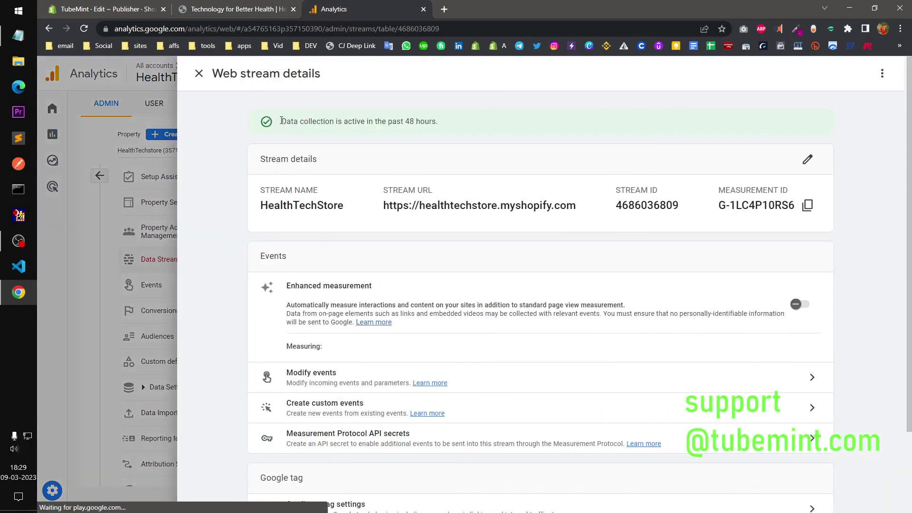
drag(281, 121, 453, 131)
click(467, 132)
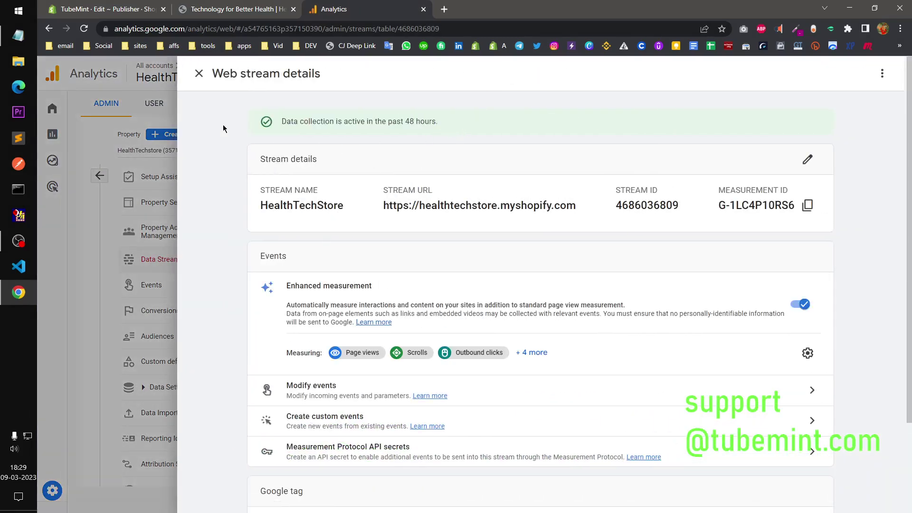
click(199, 74)
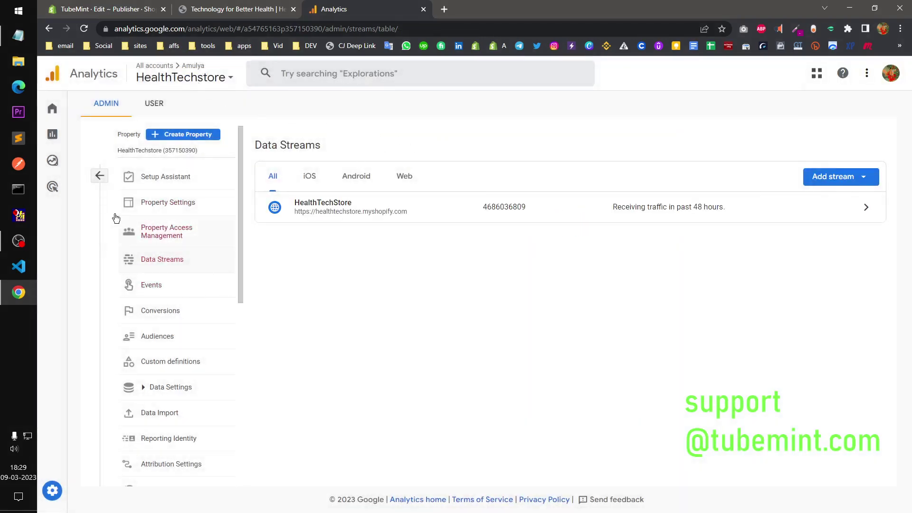
click(99, 177)
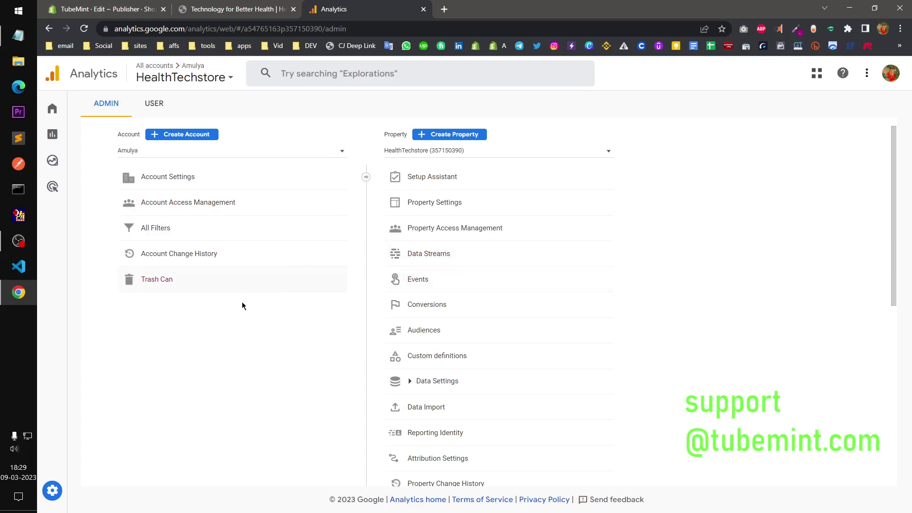
Filter the property's data streams by web, Android, iOS and all platforms, then return to Admin.
click(422, 258)
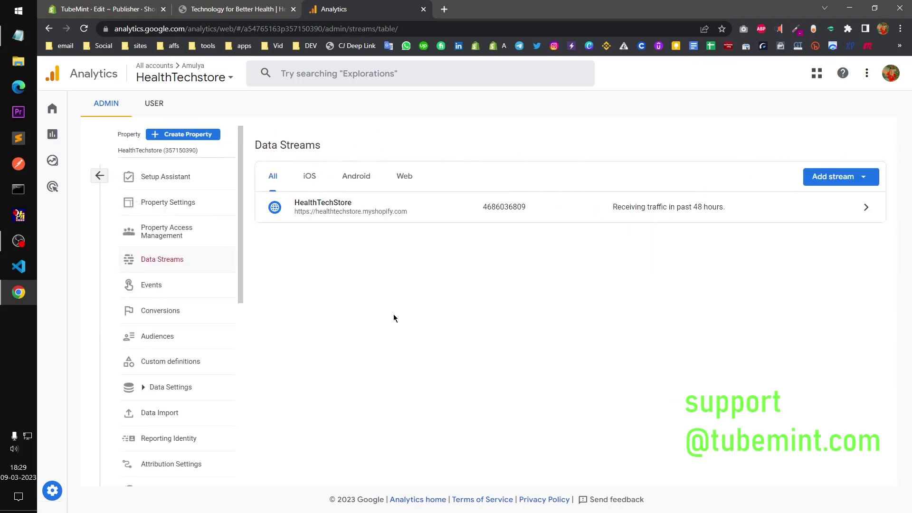
click(400, 178)
click(355, 184)
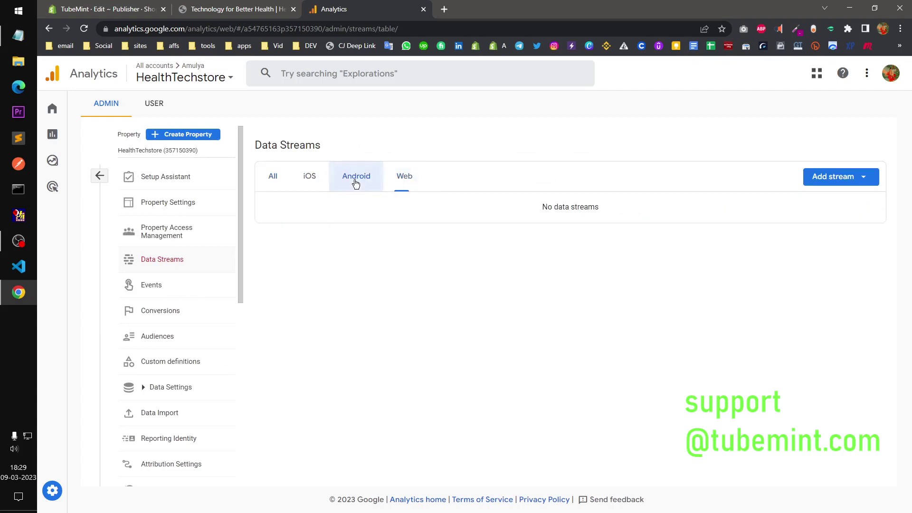
click(412, 185)
click(357, 182)
click(309, 180)
click(270, 181)
click(309, 180)
click(359, 183)
click(403, 185)
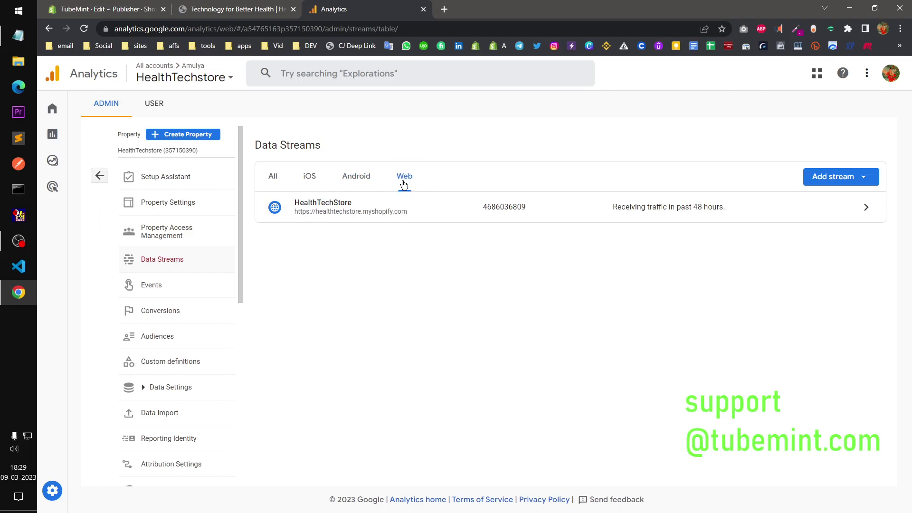
click(98, 176)
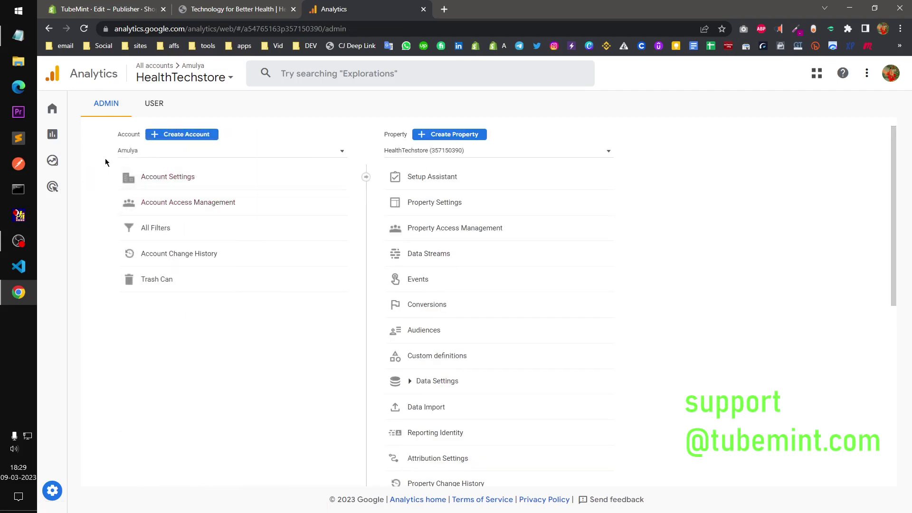
Exit the Shopify theme code editor.
click(231, 6)
click(84, 7)
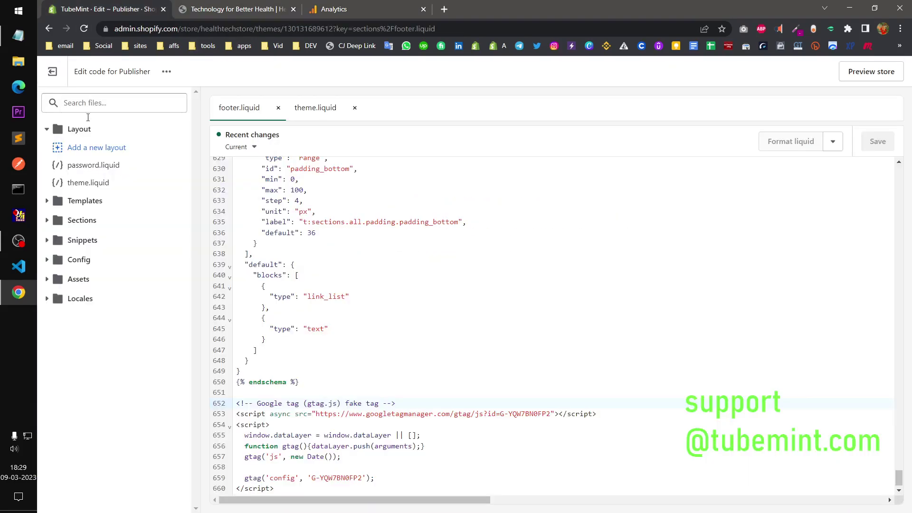
click(52, 72)
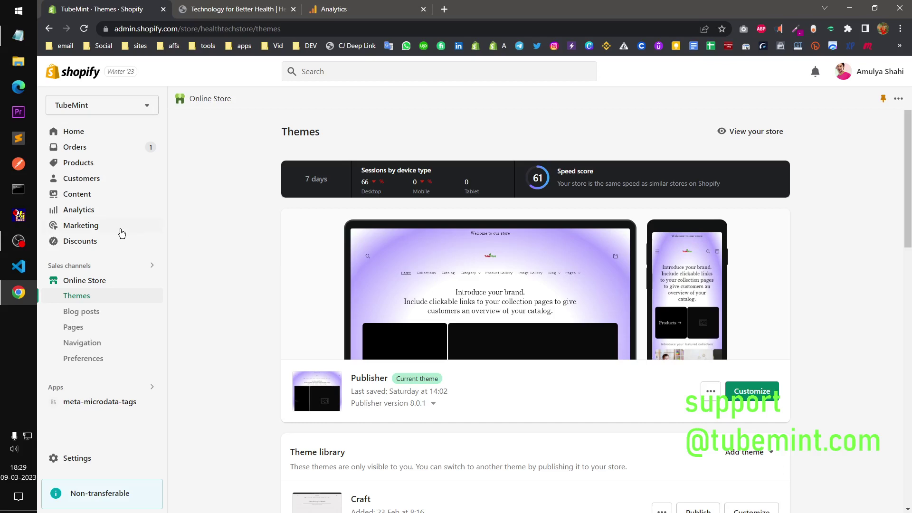
View Shopify's Analytics dashboard showing 1 session today, then go back to Google Analytics.
click(373, 6)
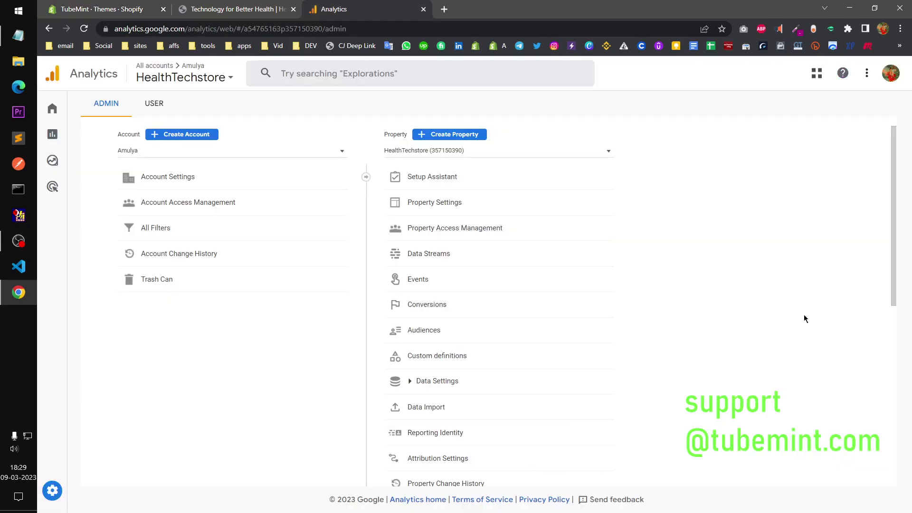
click(224, 6)
click(102, 6)
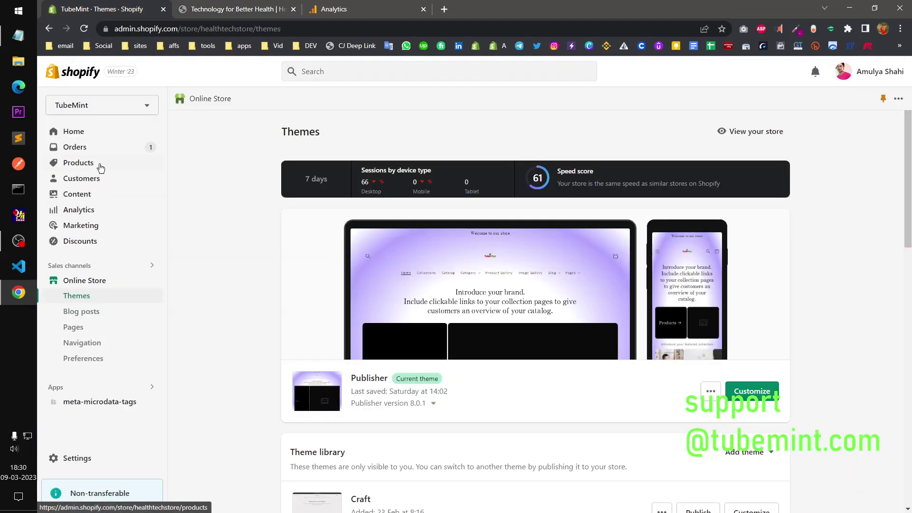
click(90, 212)
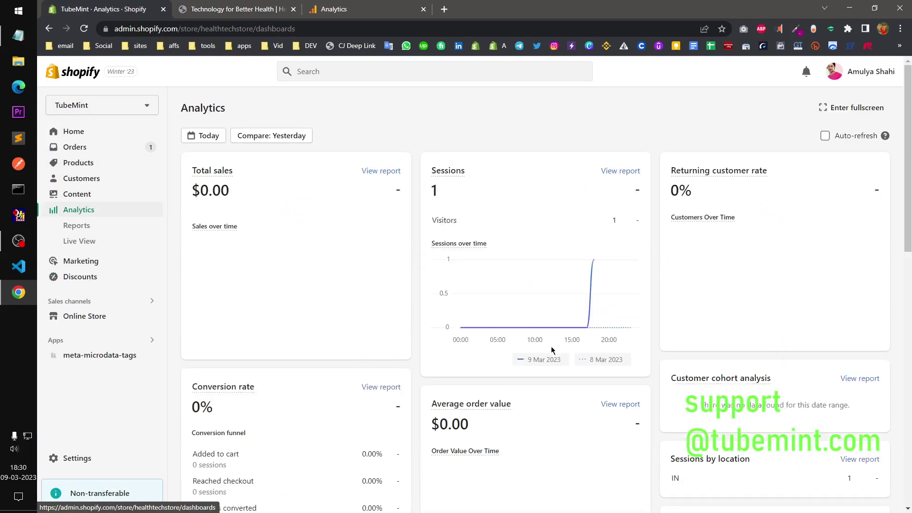
scroll(743, 389, down, 12)
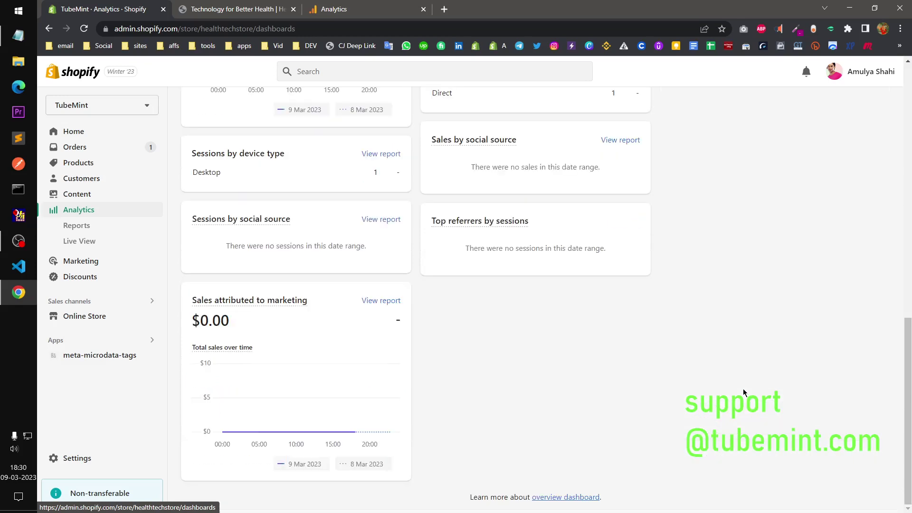
scroll(743, 388, up, 12)
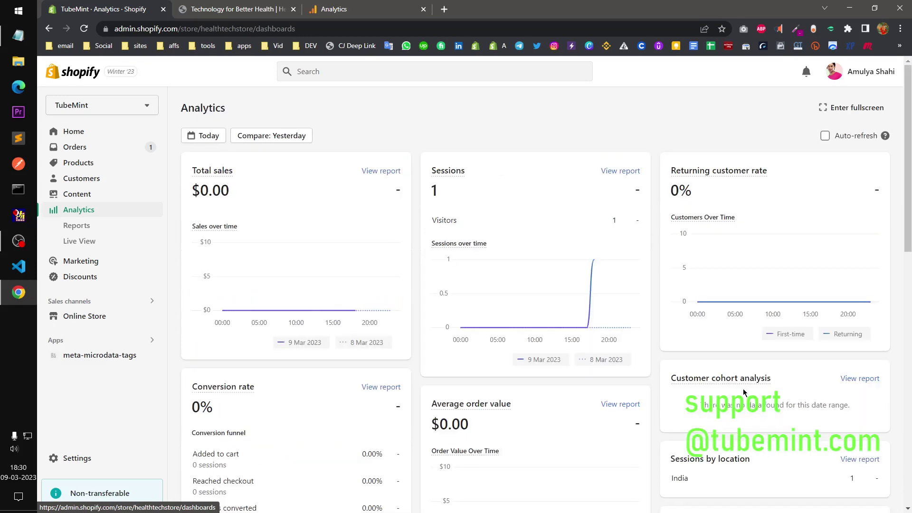
click(332, 8)
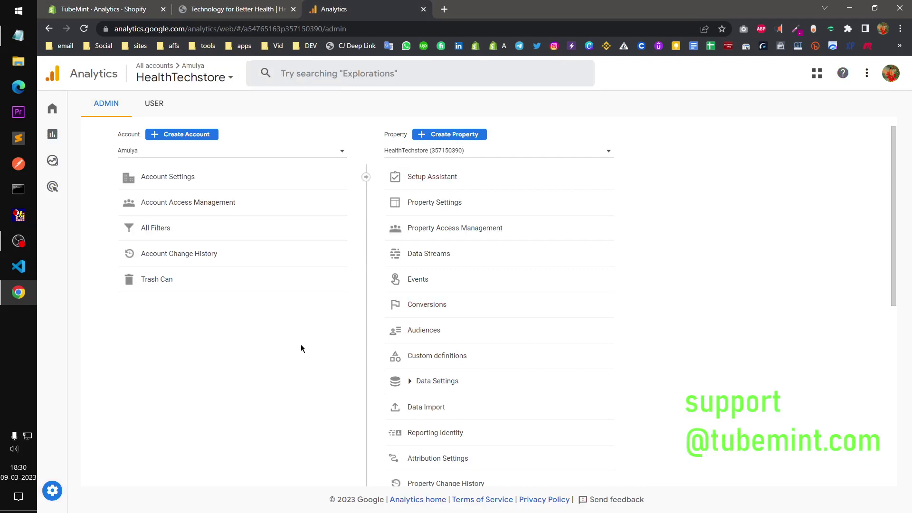
click(233, 7)
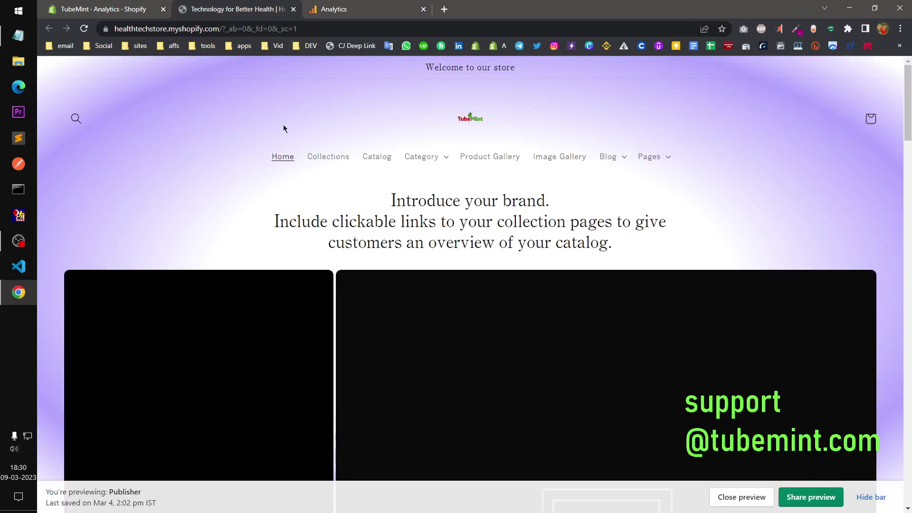
drag(389, 202, 639, 252)
click(639, 252)
click(334, 7)
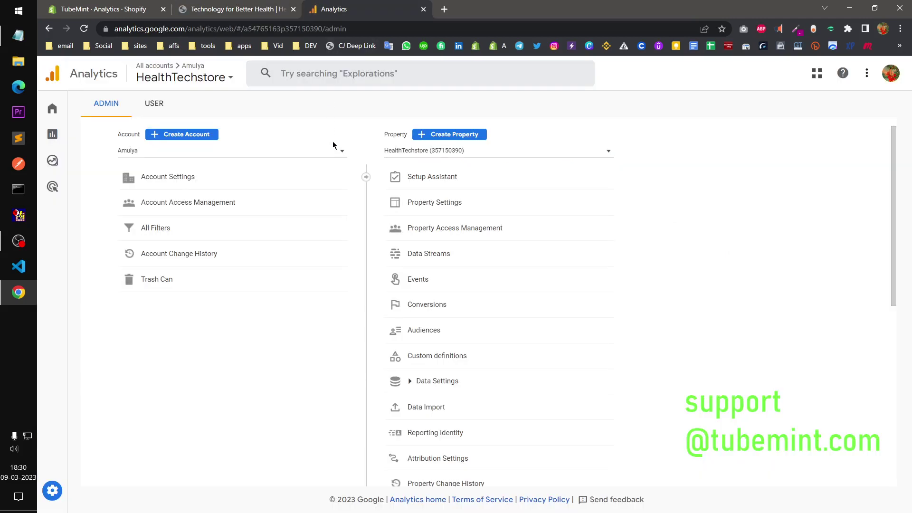